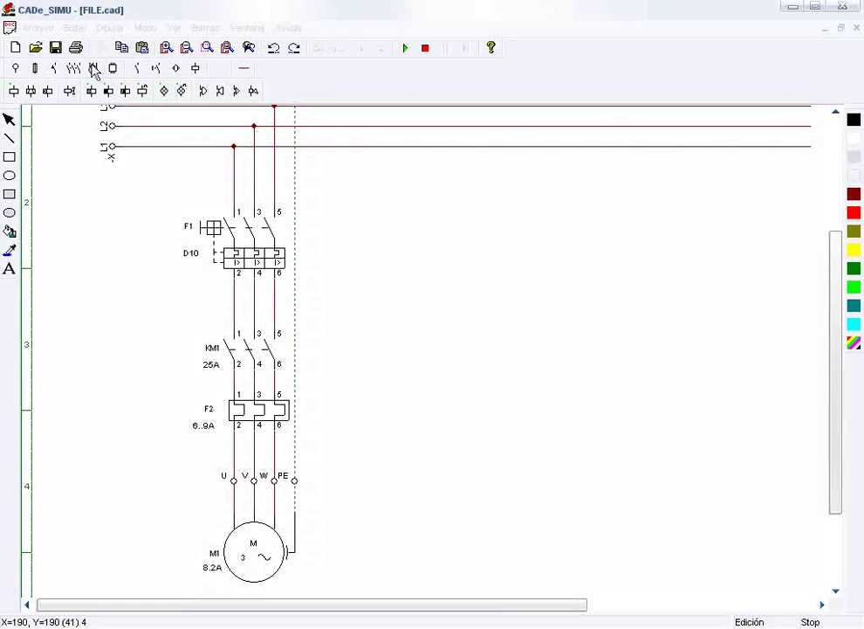
Place a two-pole thermal-magnetic circuit breaker beside the power circuit, level with breaker F1.
left_click(54, 70)
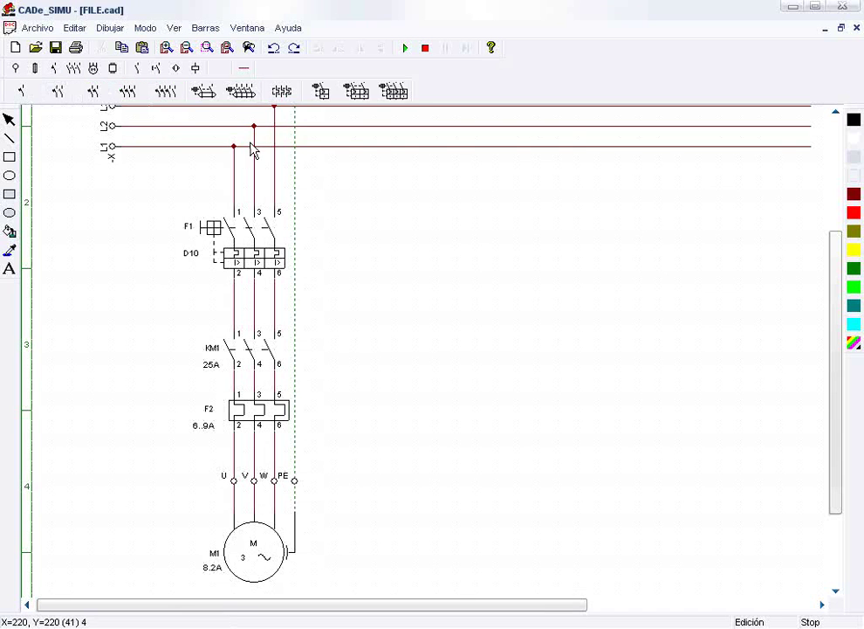
left_click(356, 92)
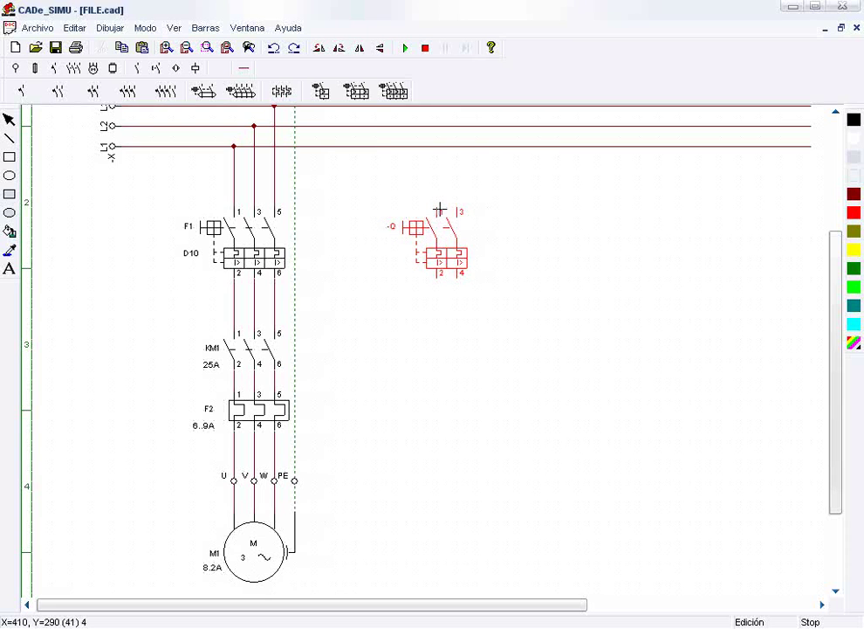
left_click(439, 211)
key("Escape")
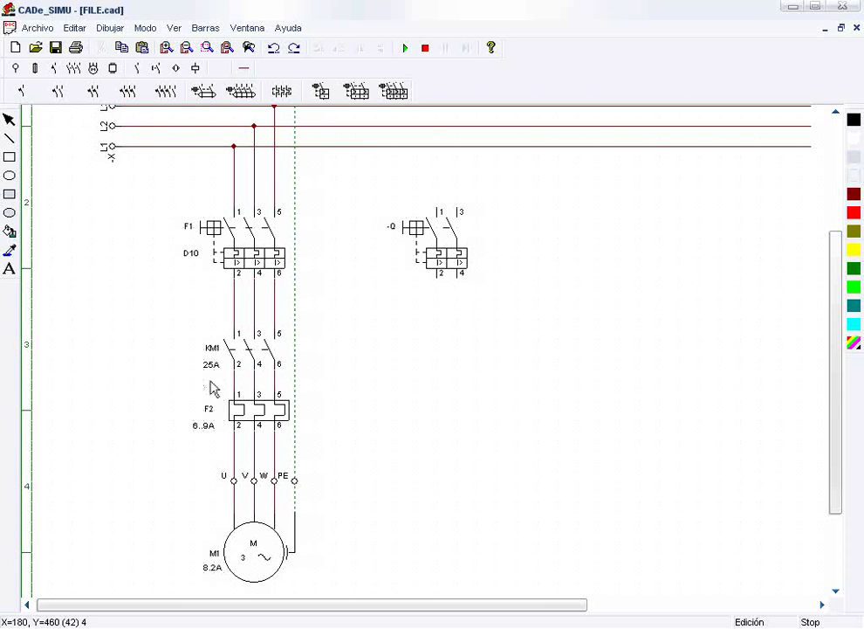
Place a monostable coil below the two-pole breaker, level with motor M1.
left_click(154, 66)
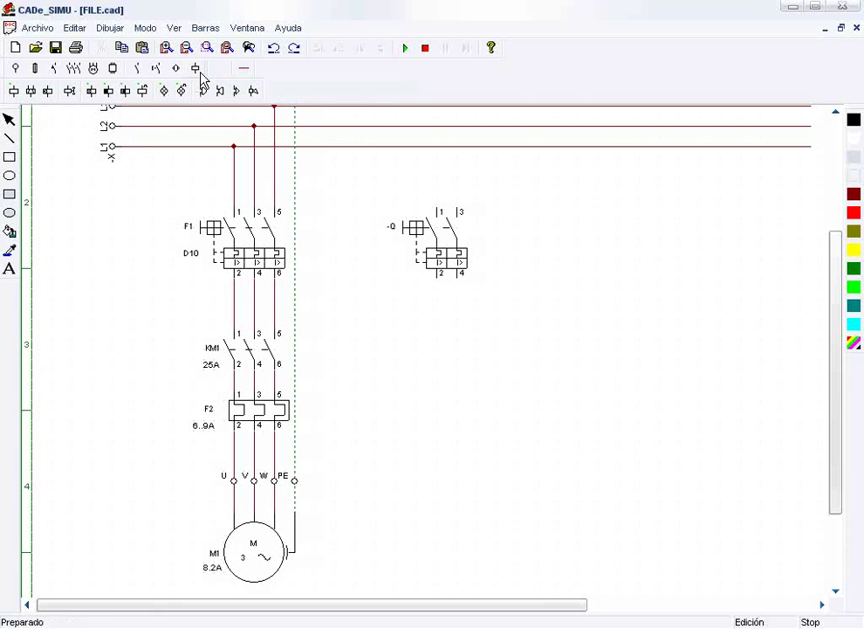
left_click(15, 91)
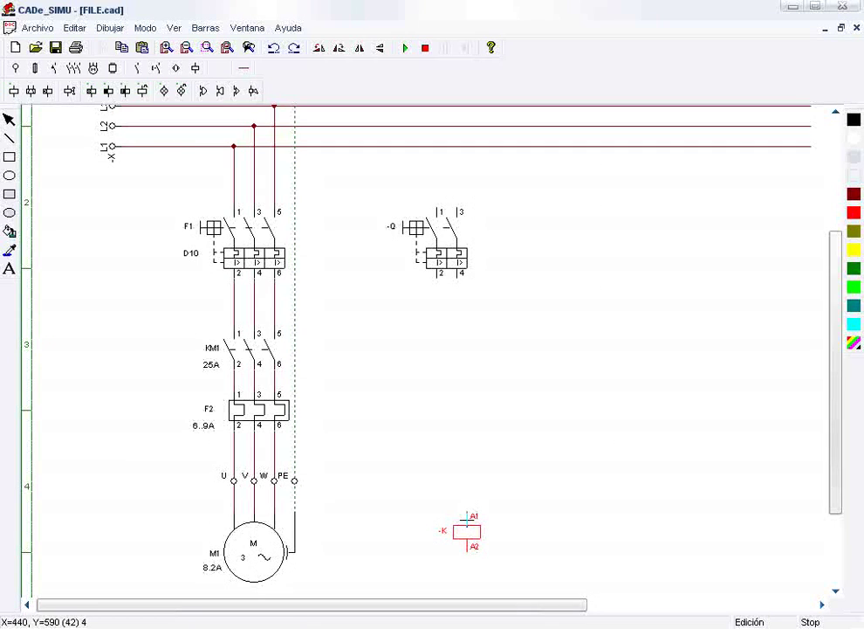
left_click(465, 531)
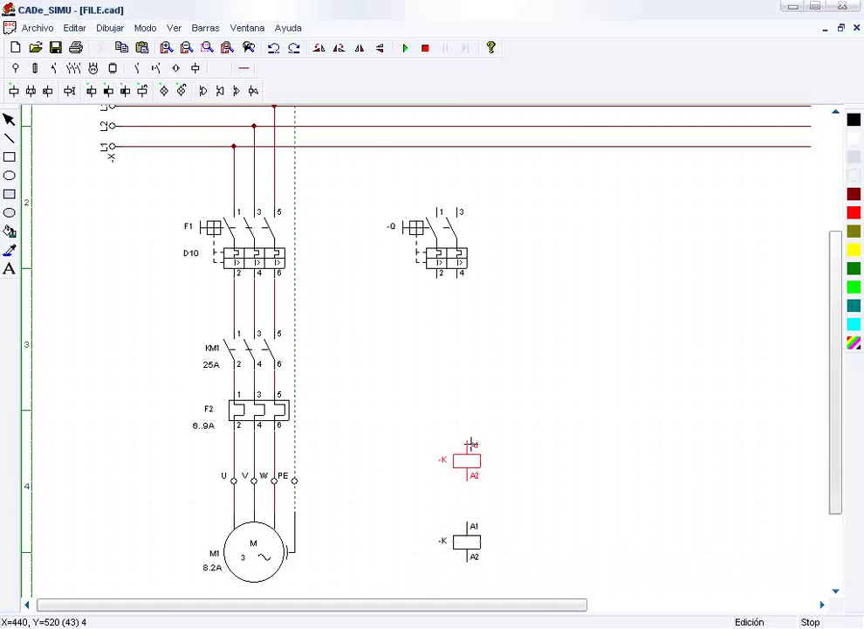
right_click(472, 451)
Place three indicator lamps in a row beside the coil, at the same height.
left_click(164, 90)
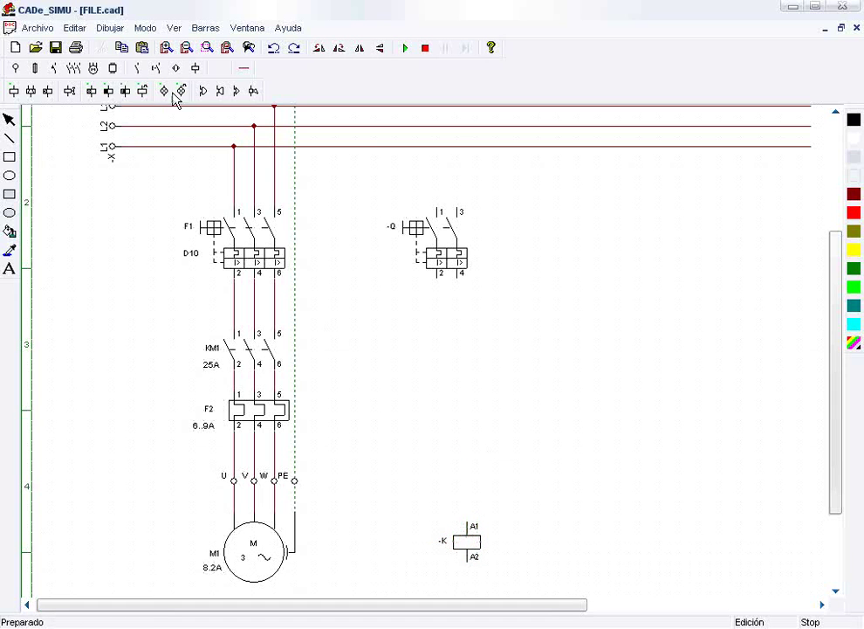
left_click(646, 526)
left_click(697, 526)
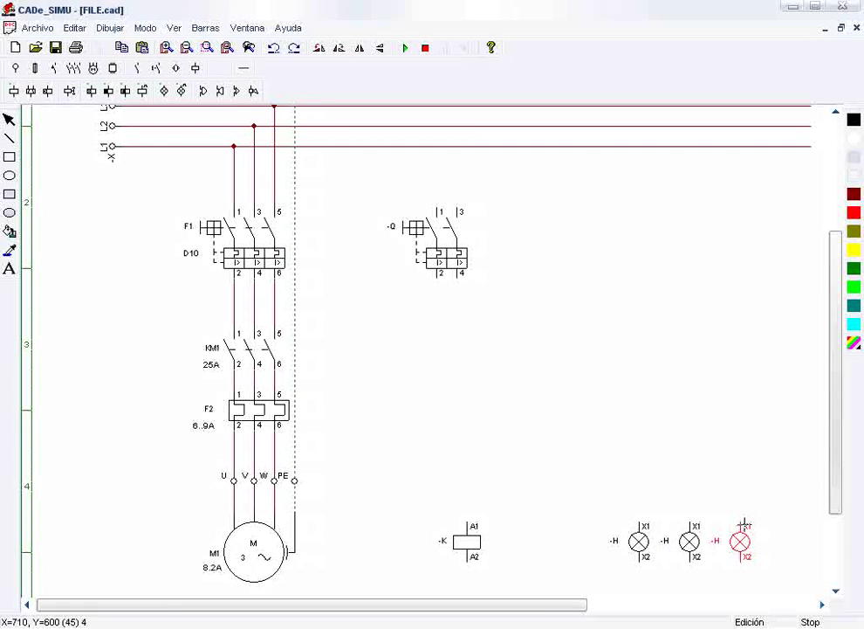
left_click(743, 527)
right_click(653, 426)
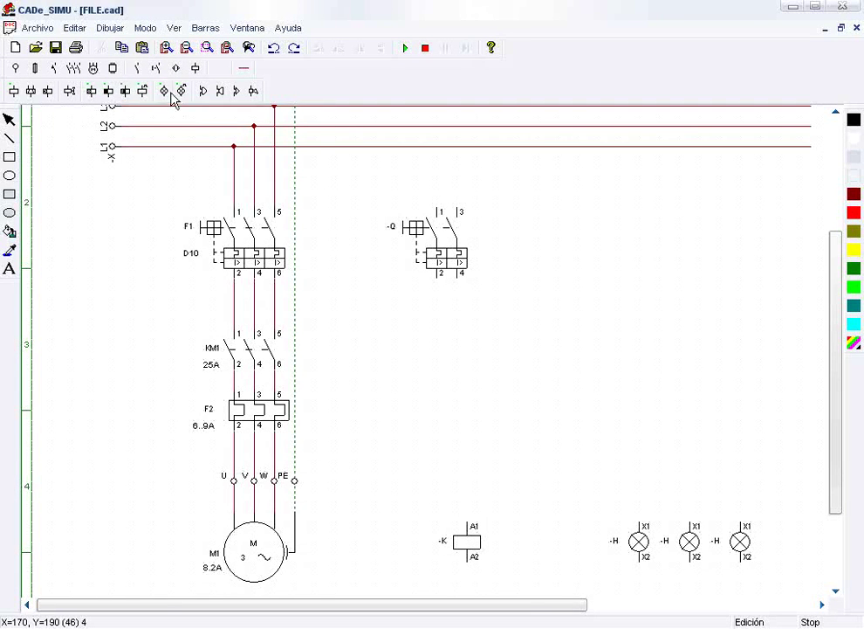
Place a normally closed 95-96 thermal relay contact under the two-pole breaker and a normally open 97-98 one above the last lamp.
left_click(138, 70)
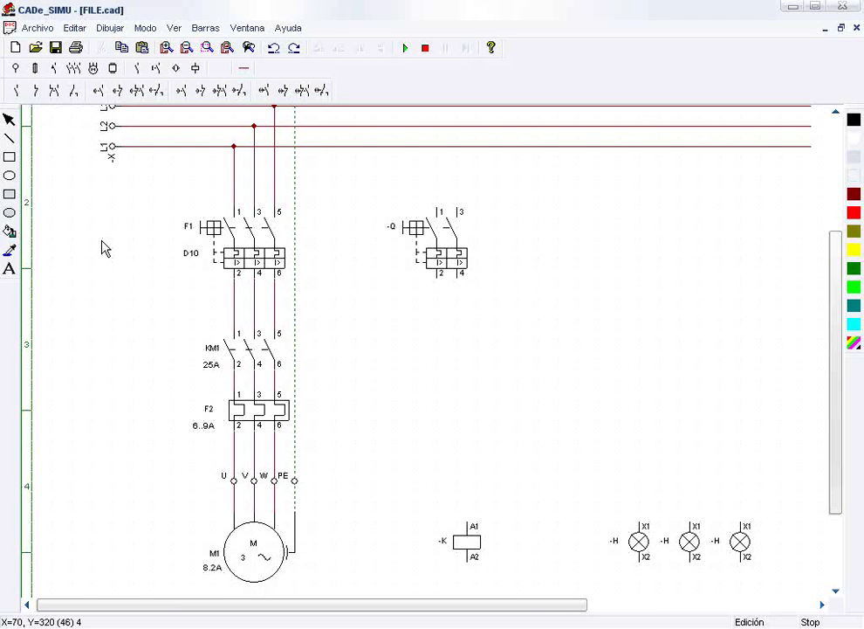
left_click(114, 68)
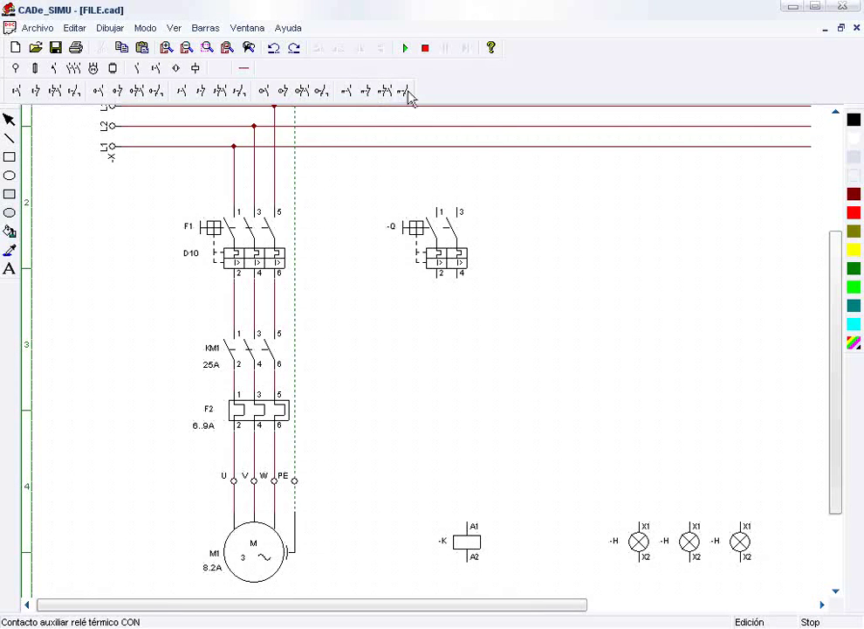
left_click(347, 96)
left_click(347, 96)
left_click(366, 91)
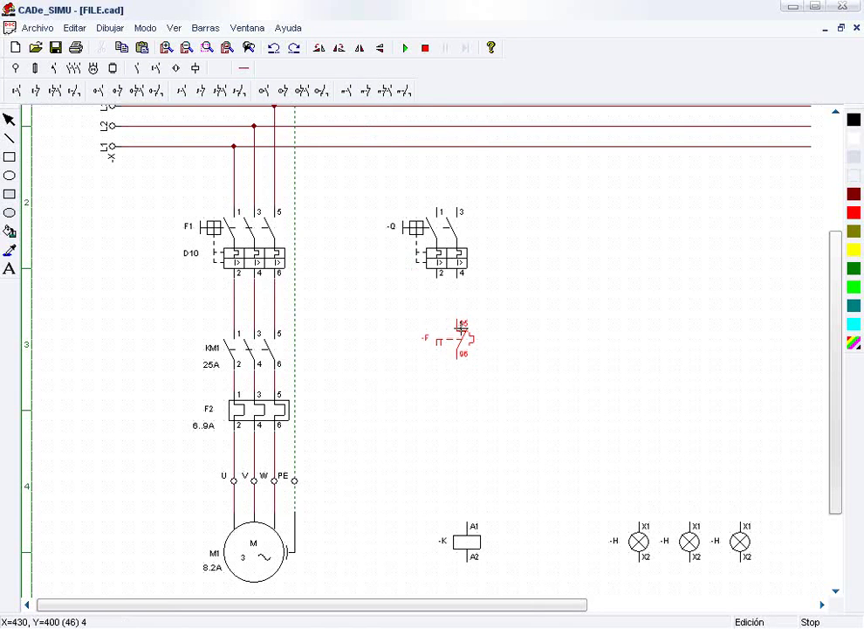
left_click(461, 337)
right_click(441, 396)
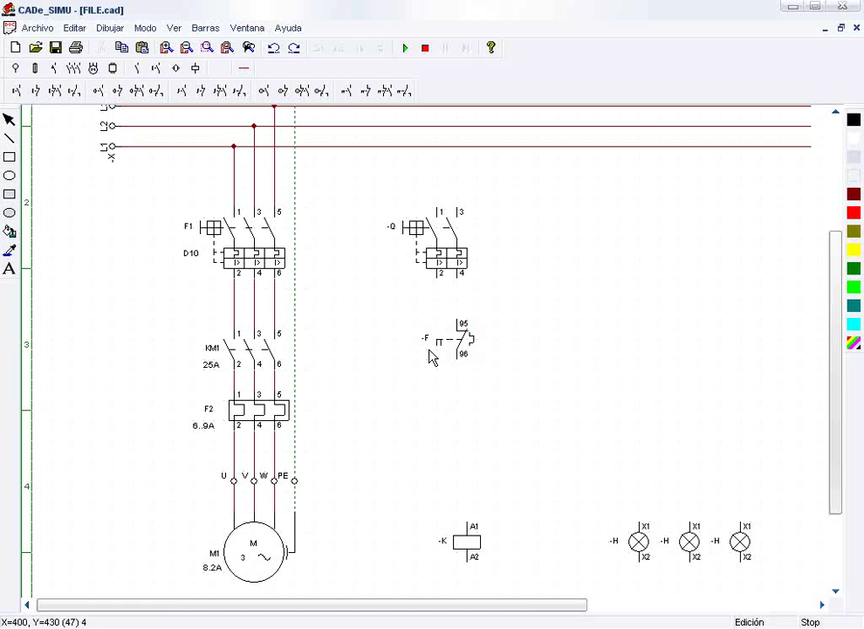
left_click(347, 91)
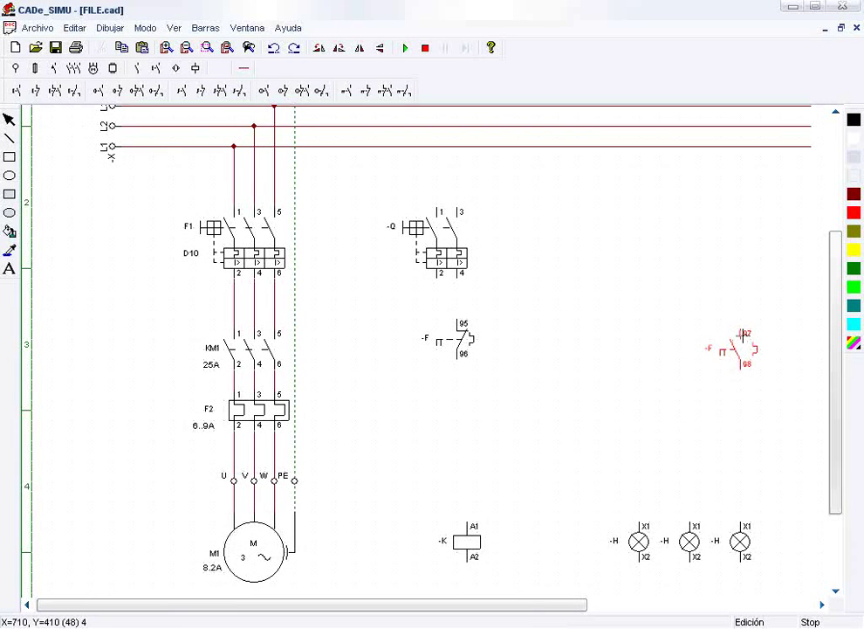
left_click(742, 339)
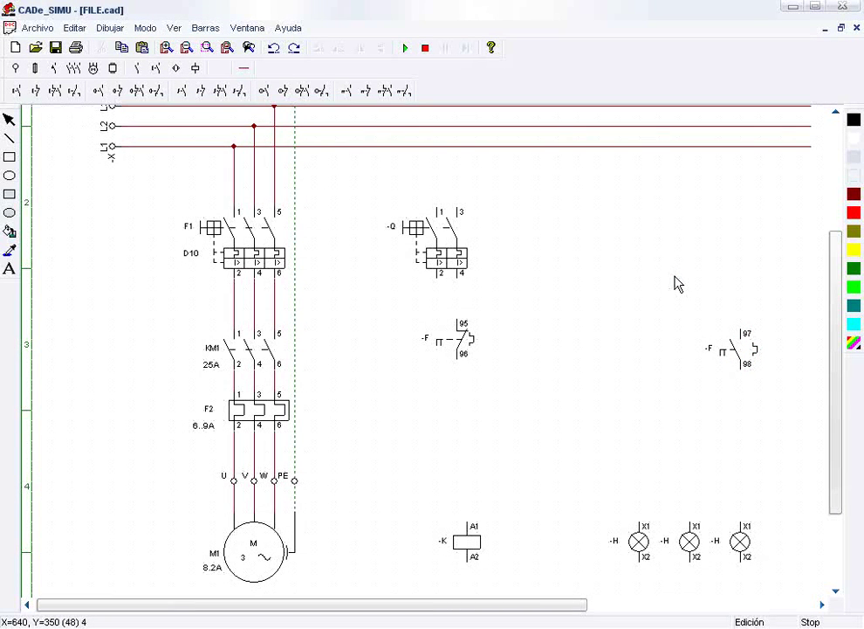
Place a normally open auxiliary contact directly above the coil.
left_click(137, 68)
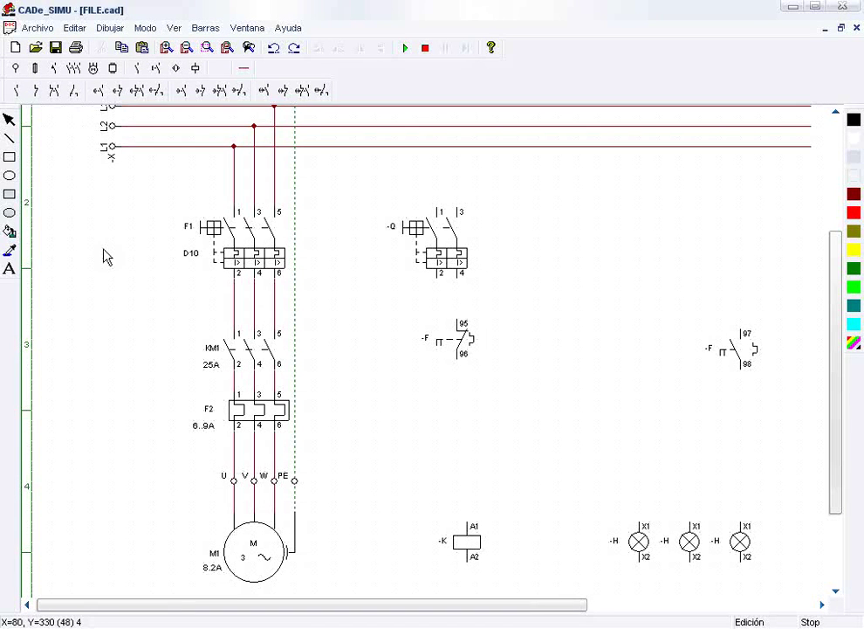
left_click(15, 91)
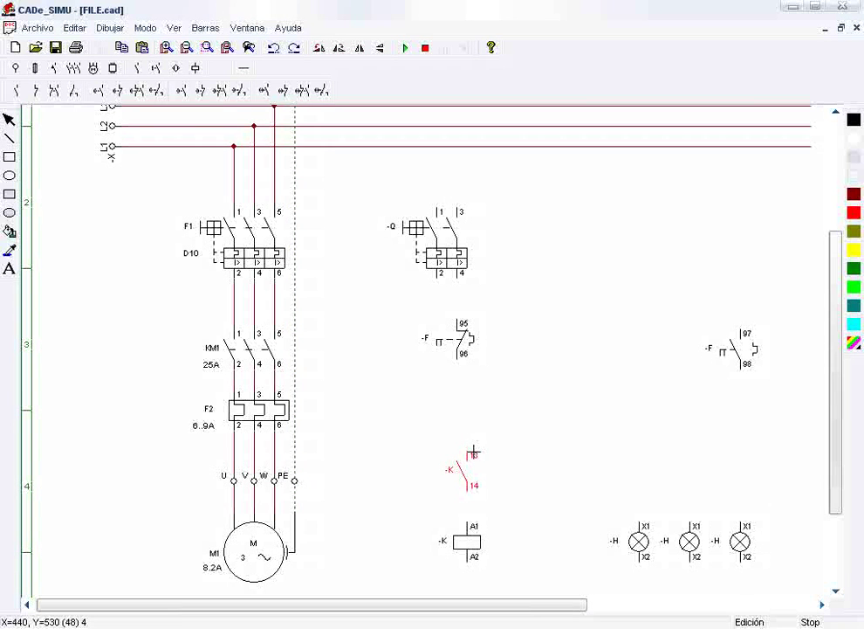
left_click(472, 454)
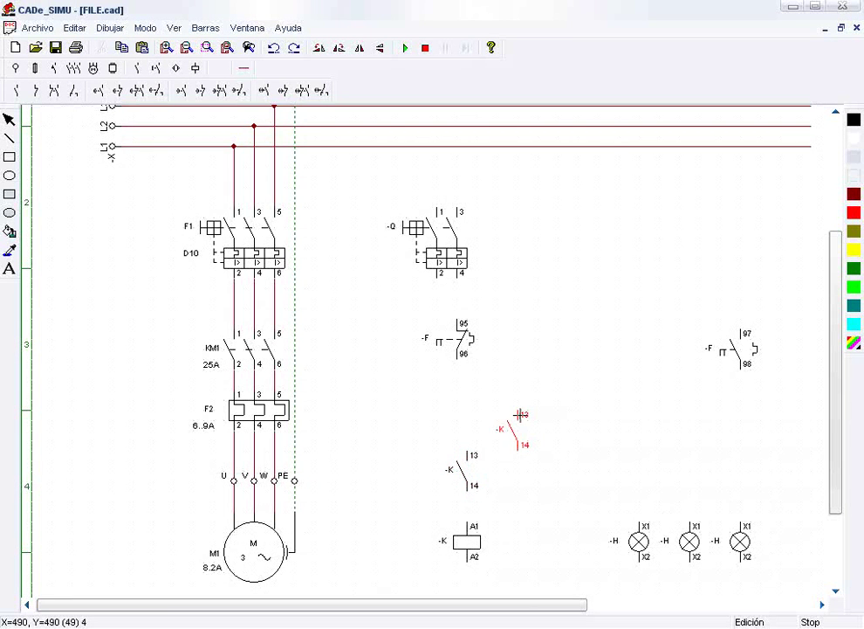
right_click(522, 416)
Name the normally open auxiliary contact above the coil T and hide both of its connection numbers.
double_click(460, 475)
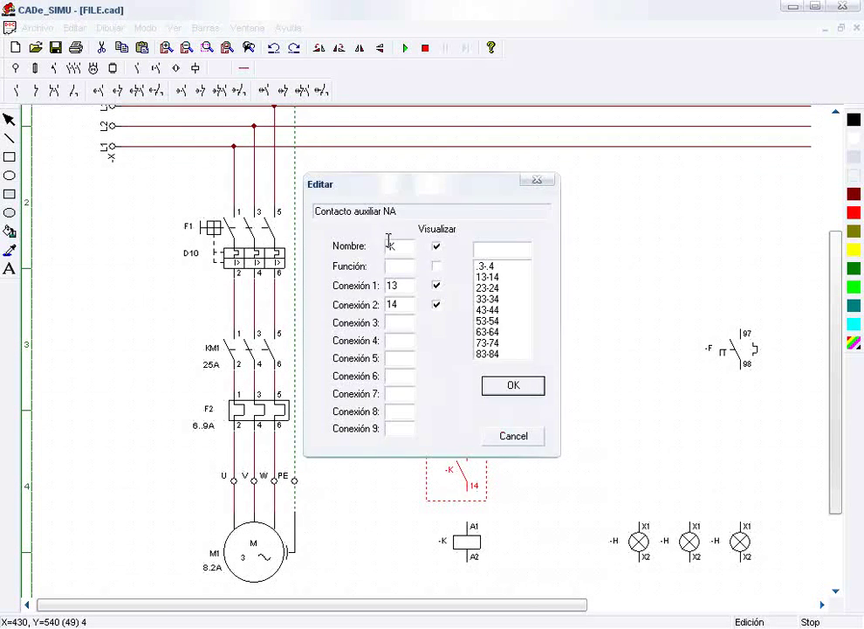
type("T")
left_click(436, 286)
left_click(437, 304)
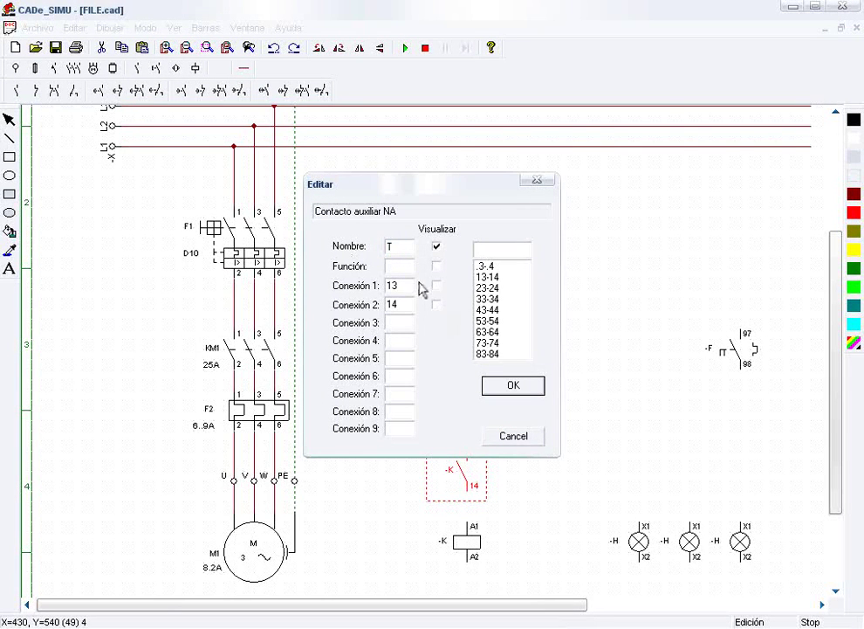
left_click(488, 388)
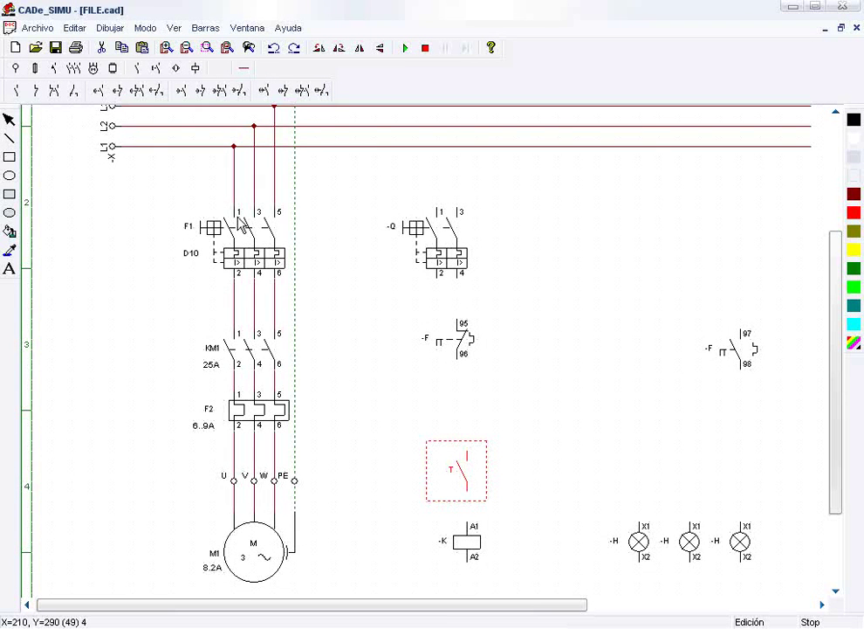
Place a changeover auxiliary contact below the 95-96 thermal contact, name it P and number its connections 1, 2 and 4.
left_click(54, 90)
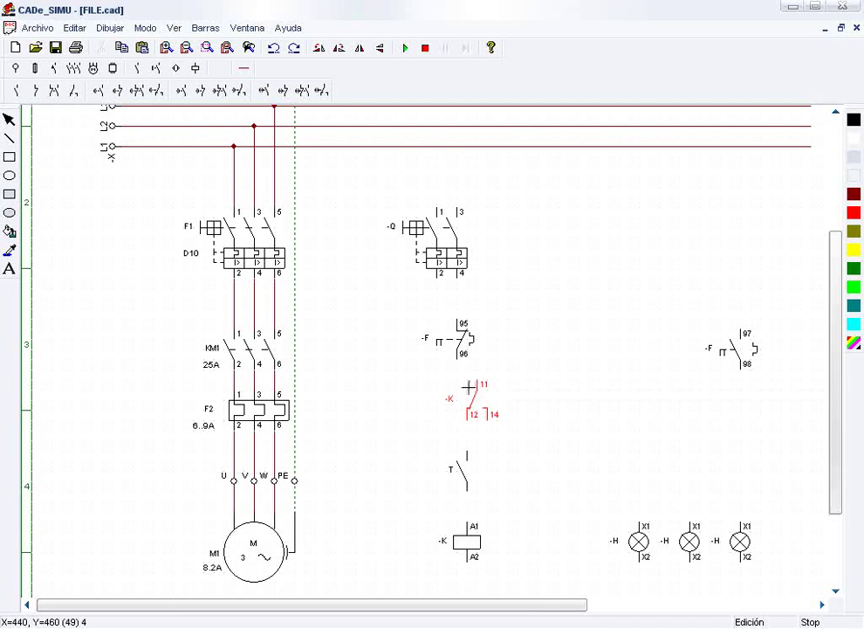
left_click(460, 404)
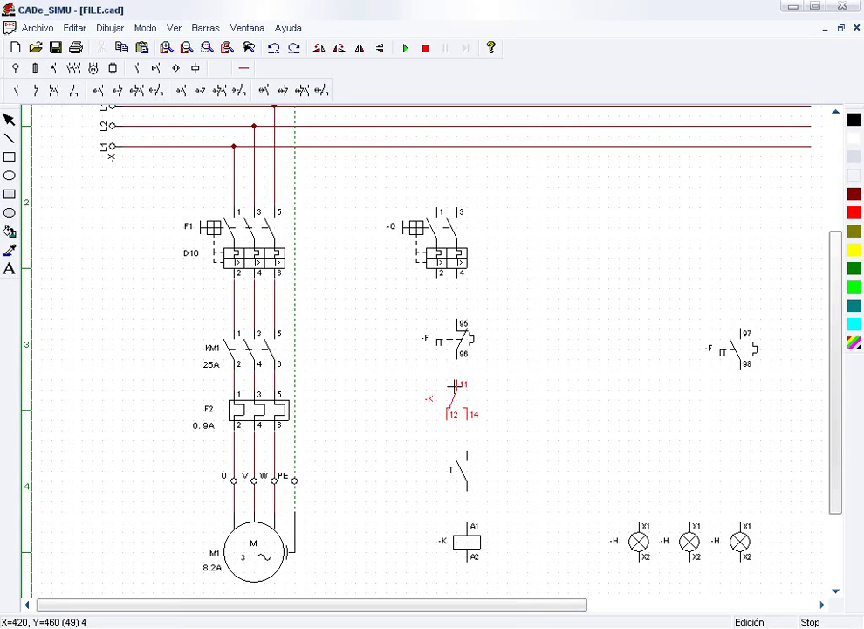
double_click(463, 413)
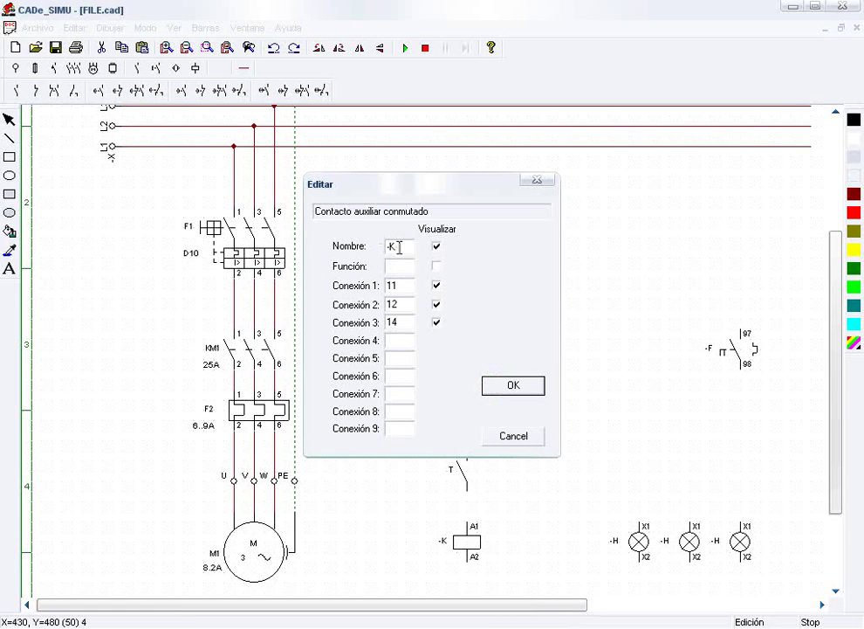
type("P")
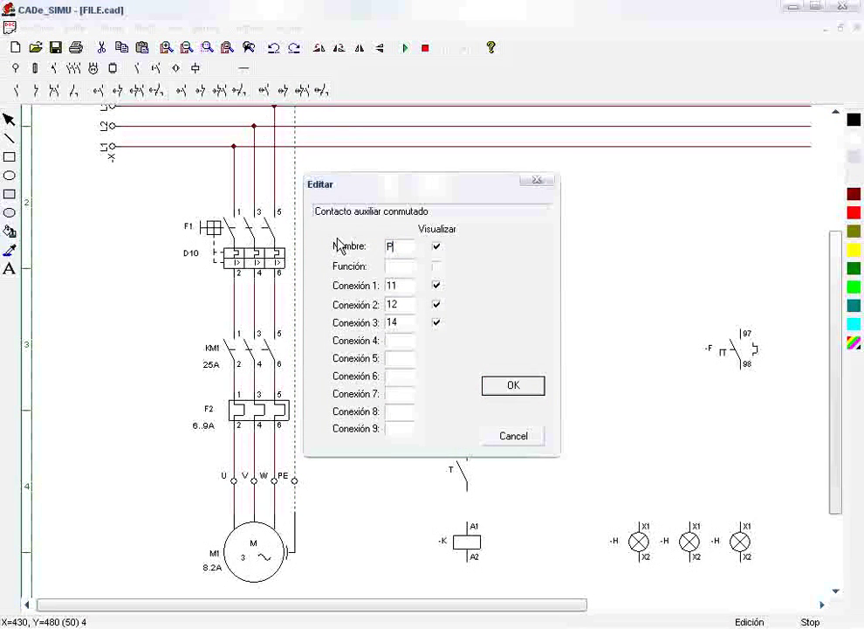
double_click(392, 286)
type("1")
double_click(392, 303)
type("2")
double_click(393, 321)
type("4")
left_click(501, 387)
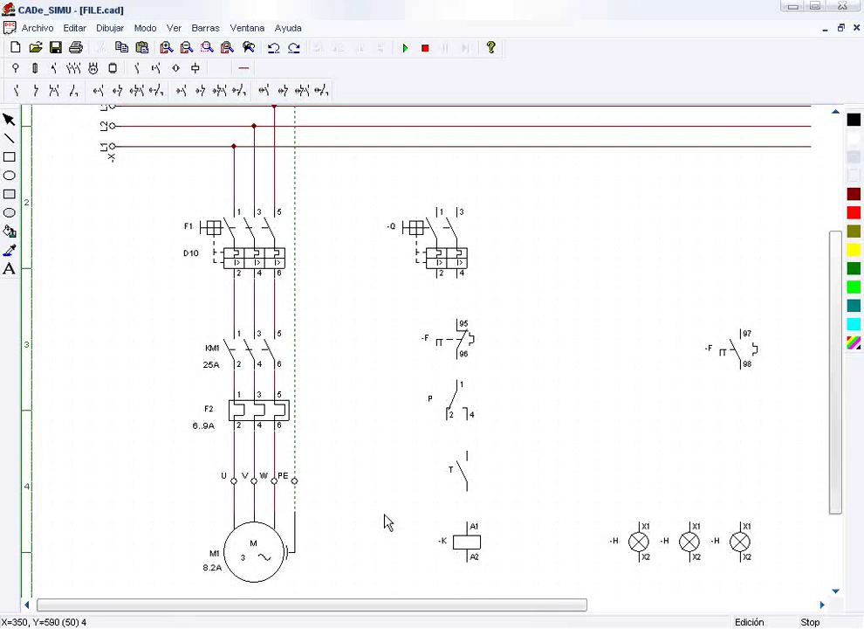
Move contact T and the coil together so they line up under terminal 2 of changeover contact P.
scroll(429, 463, "down", 1)
left_click_drag(426, 408, 511, 571)
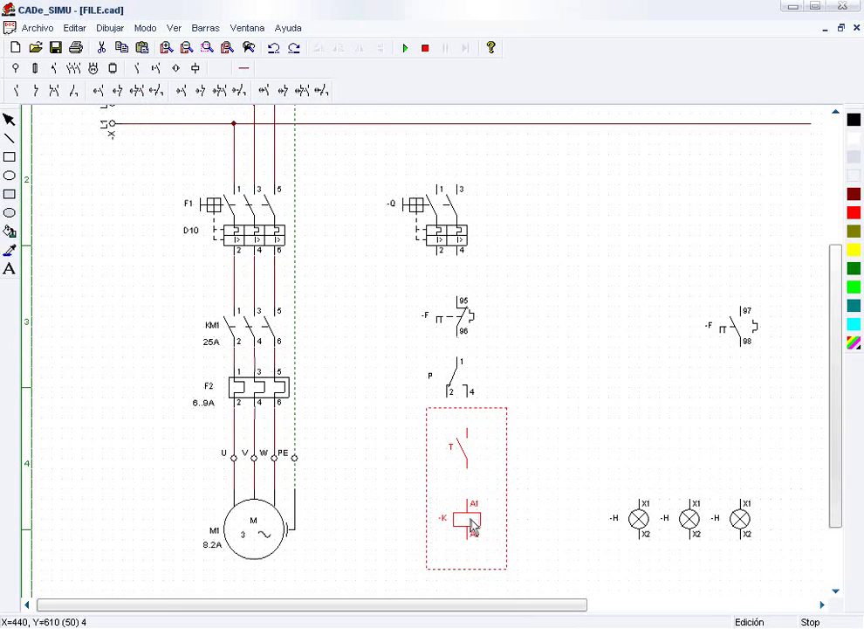
left_click_drag(474, 521, 454, 521)
left_click(525, 503)
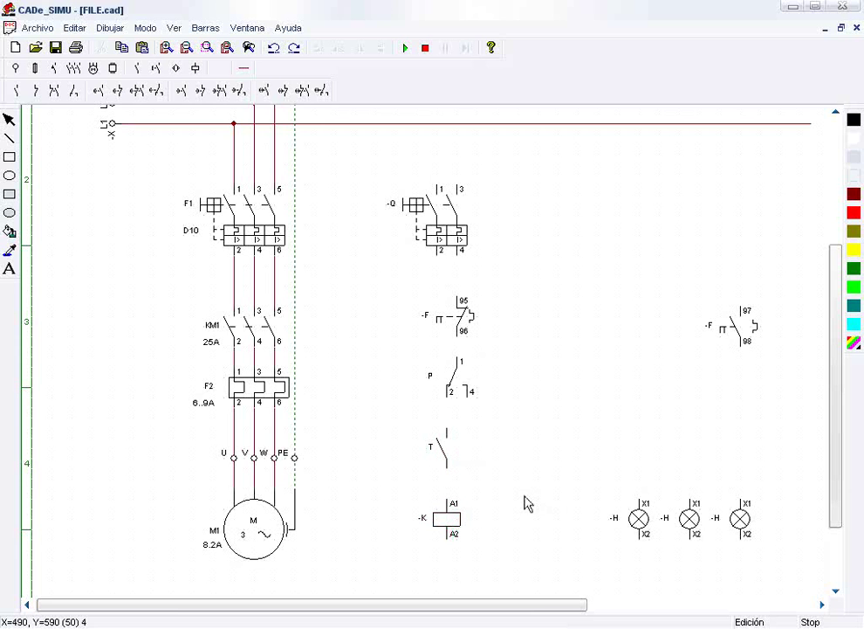
Move the three lamps closer to the coil and shift the 97-98 thermal contact over to the third lamp.
left_click_drag(578, 469, 791, 569)
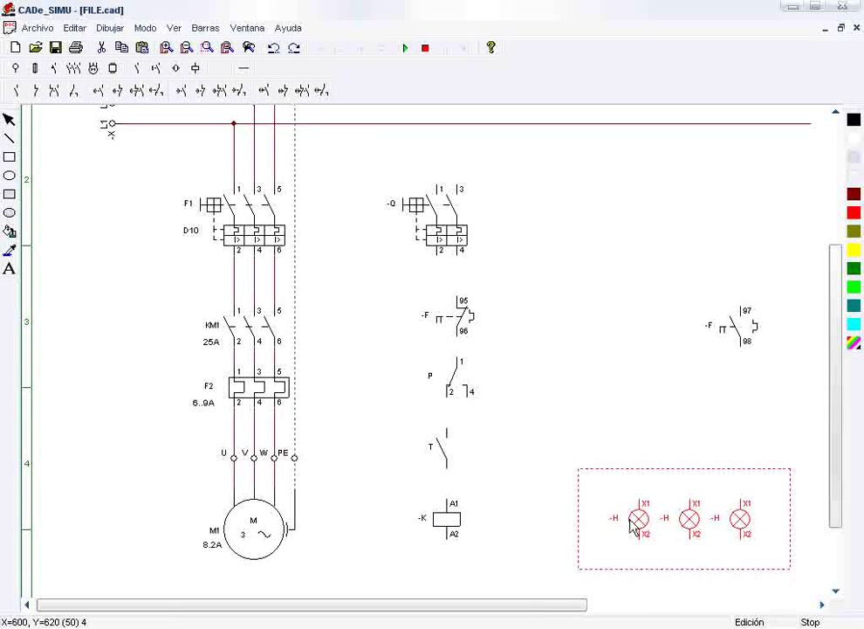
left_click_drag(632, 524, 551, 523)
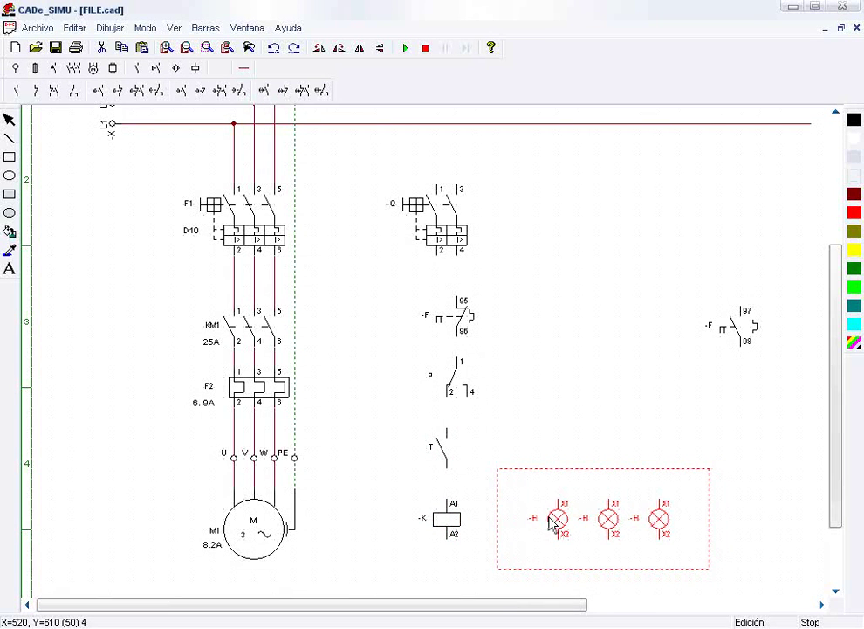
left_click(617, 591)
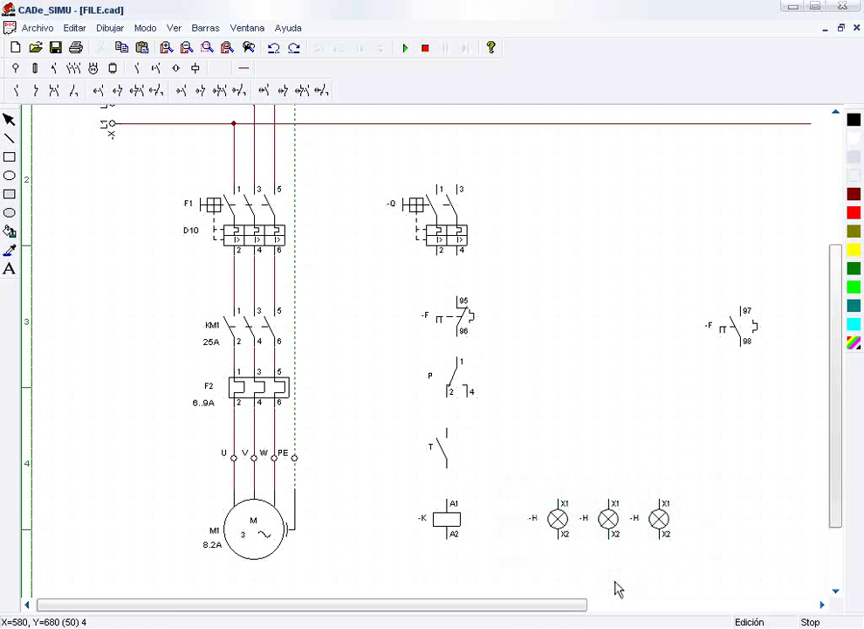
left_click_drag(745, 337, 662, 339)
left_click(698, 429)
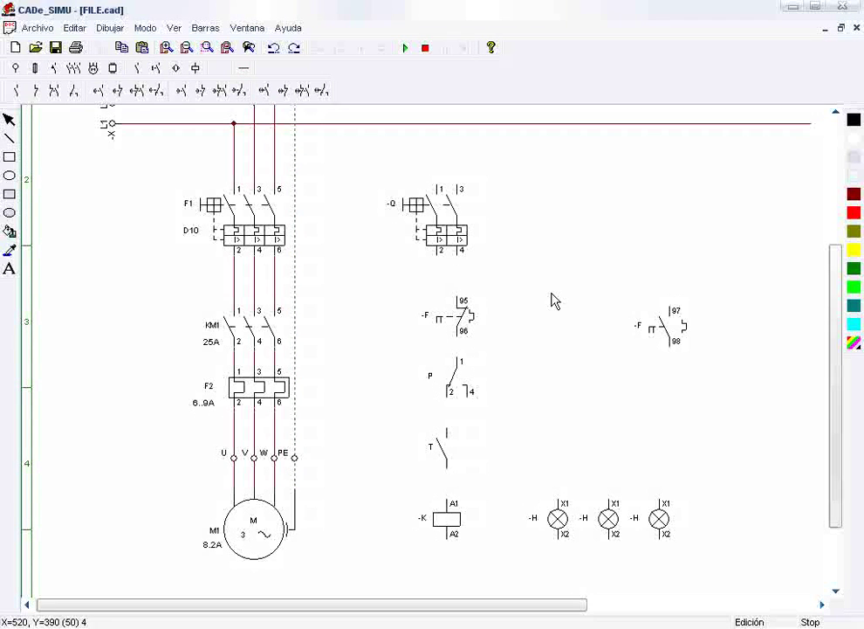
Name the coil below contact T KM1, matching the main contactor in the power circuit.
left_click(255, 336)
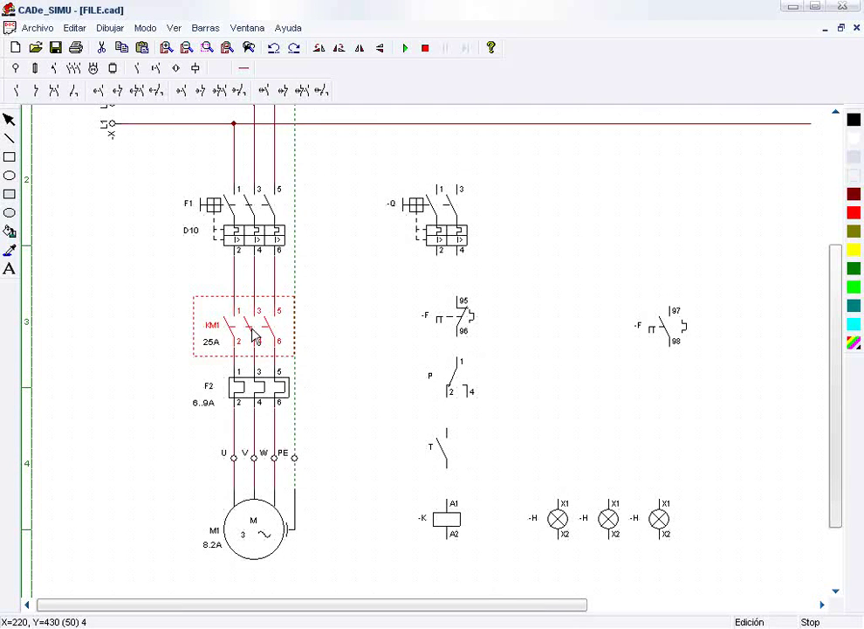
left_click(339, 412)
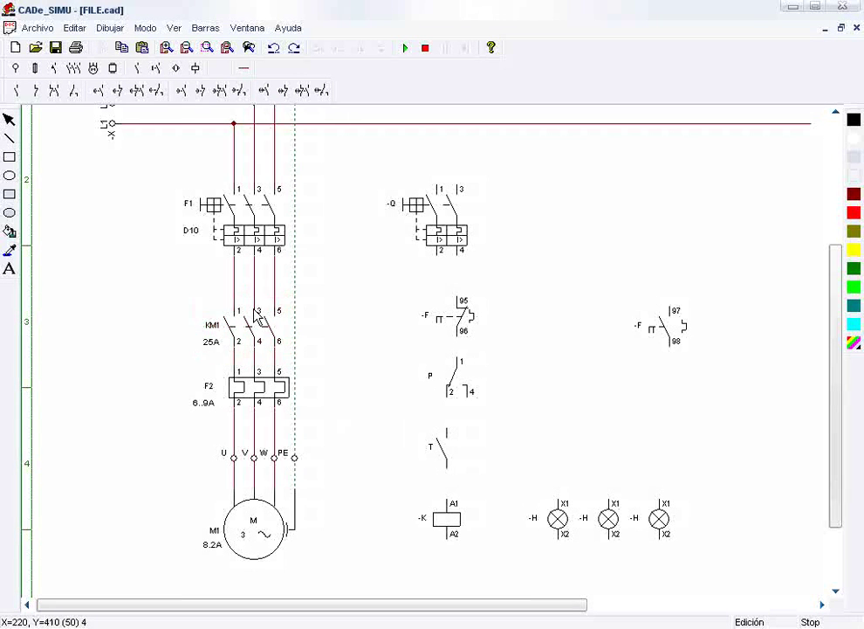
double_click(452, 529)
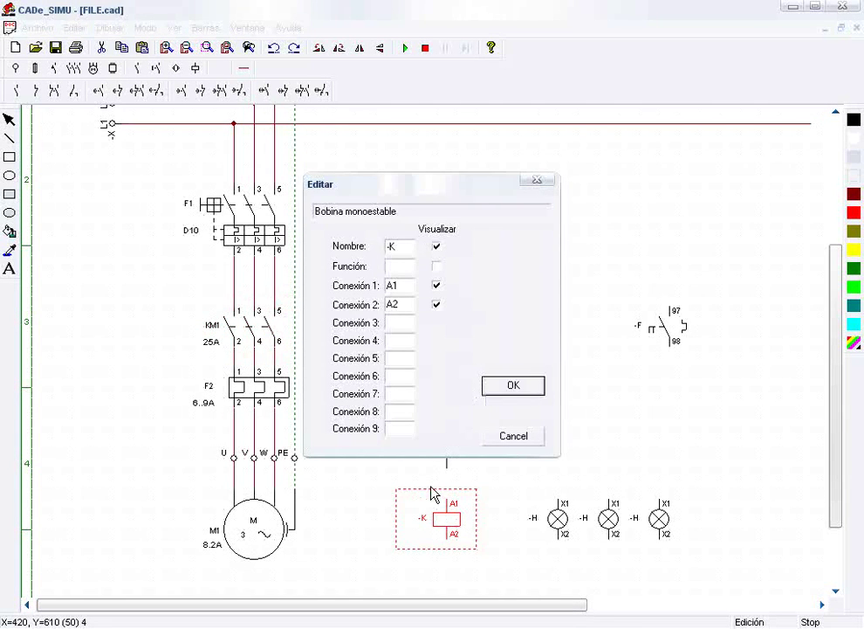
type("KM1")
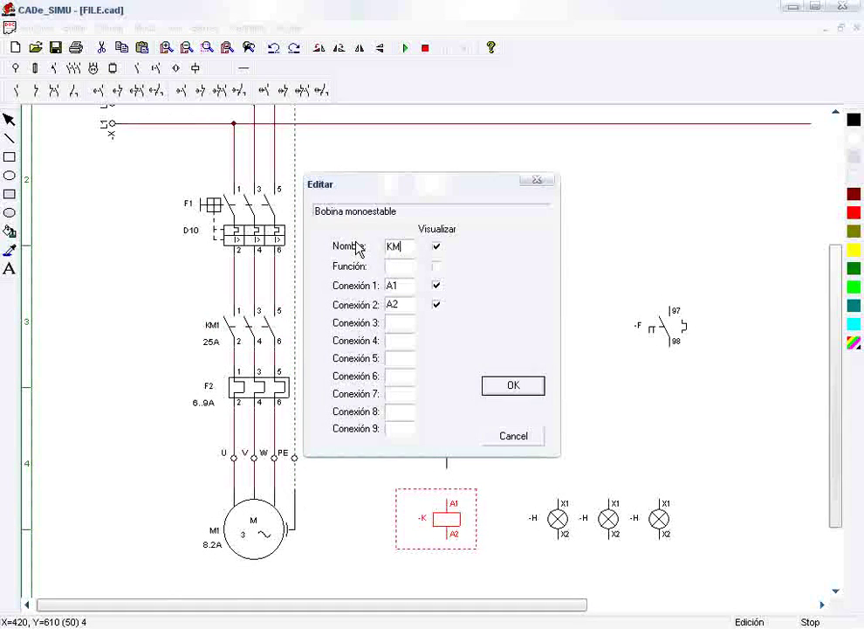
left_click(529, 386)
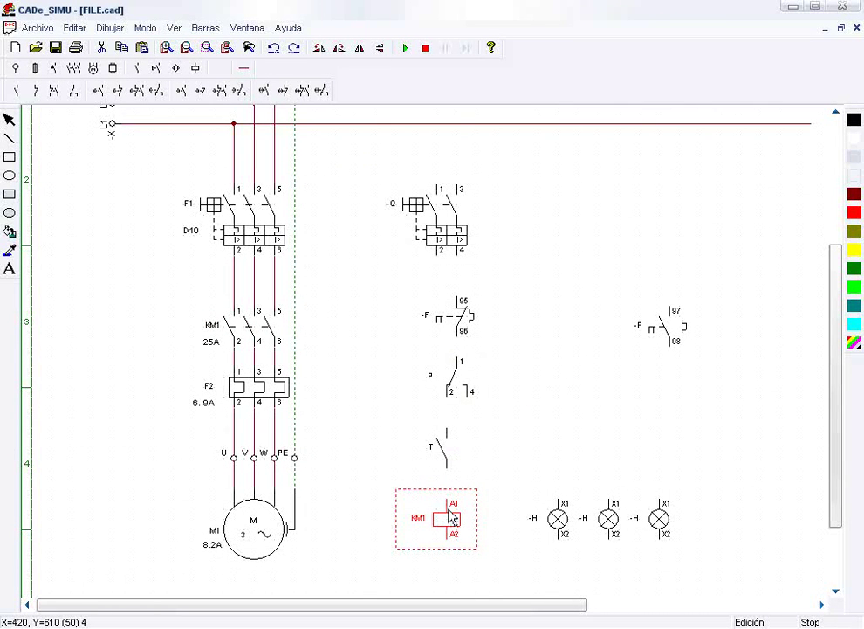
Name the 95-96 thermal contact F2, matching the overload relay in the power circuit.
left_click(255, 392)
left_click(386, 352)
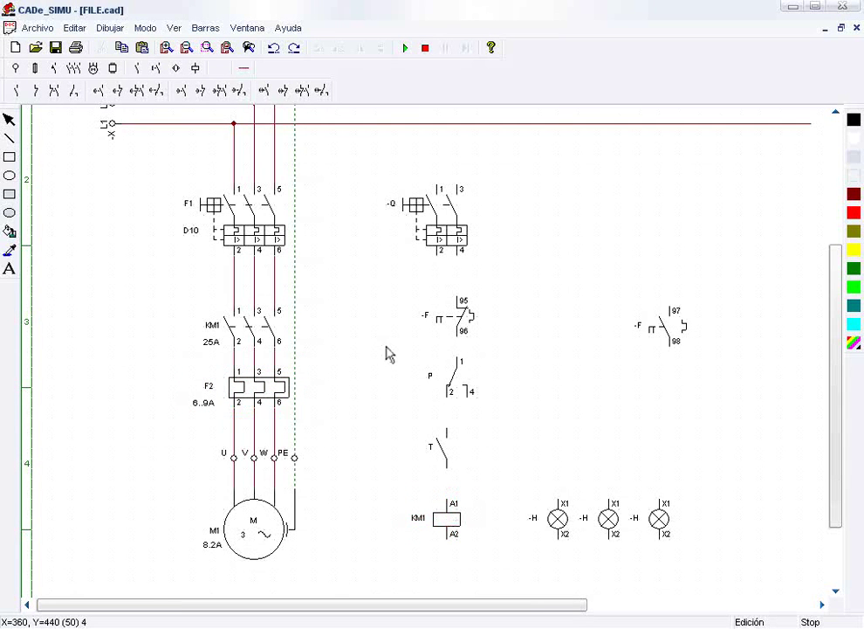
double_click(463, 325)
type("F2")
left_click(540, 385)
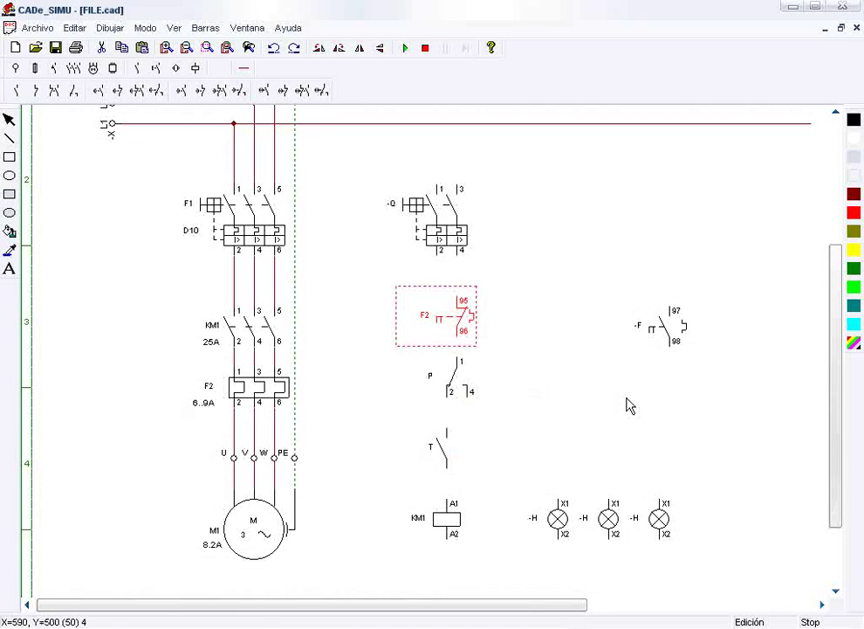
Name the 97-98 thermal contact F2 as well.
double_click(670, 328)
double_click(401, 246)
type("F2")
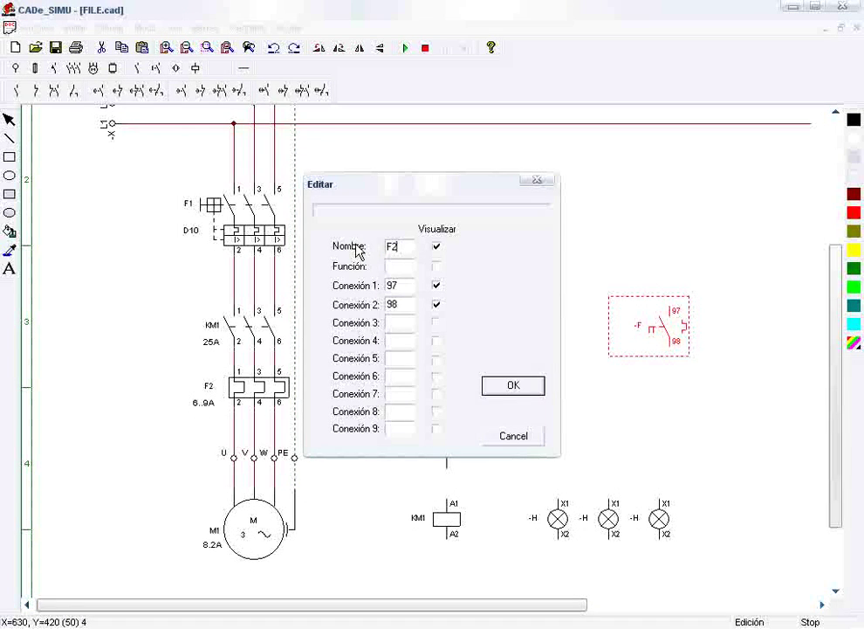
left_click(512, 384)
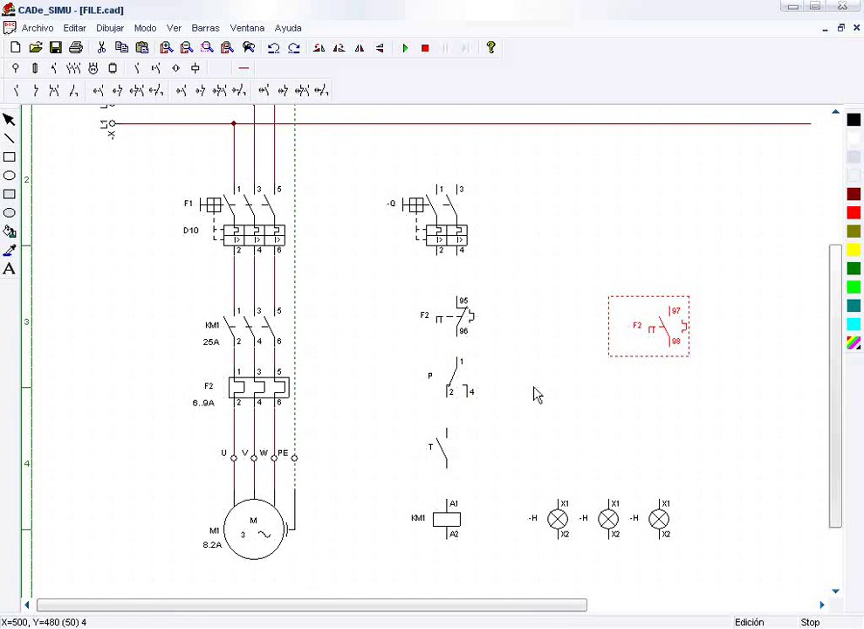
left_click(541, 391)
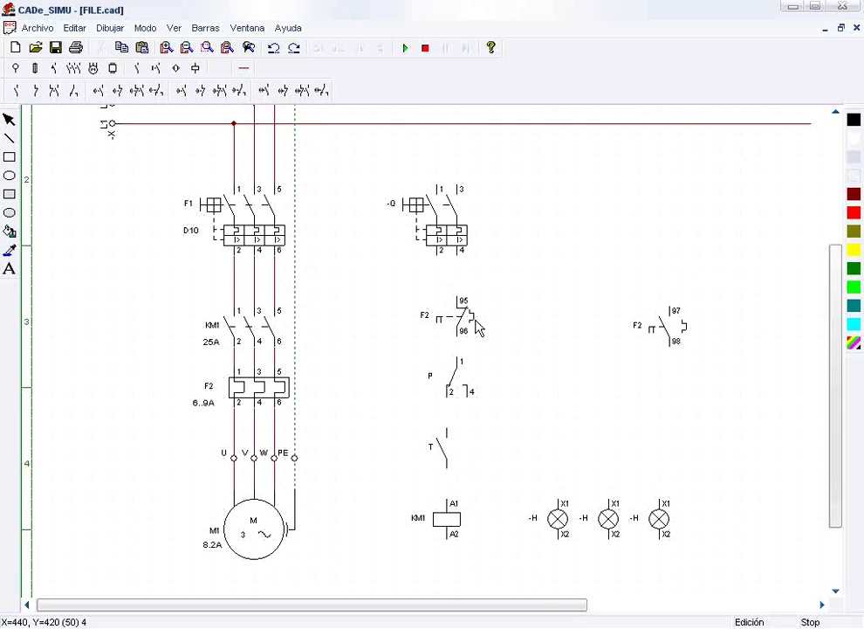
Name the two-pole breaker at the head of the control circuit F3.
double_click(450, 249)
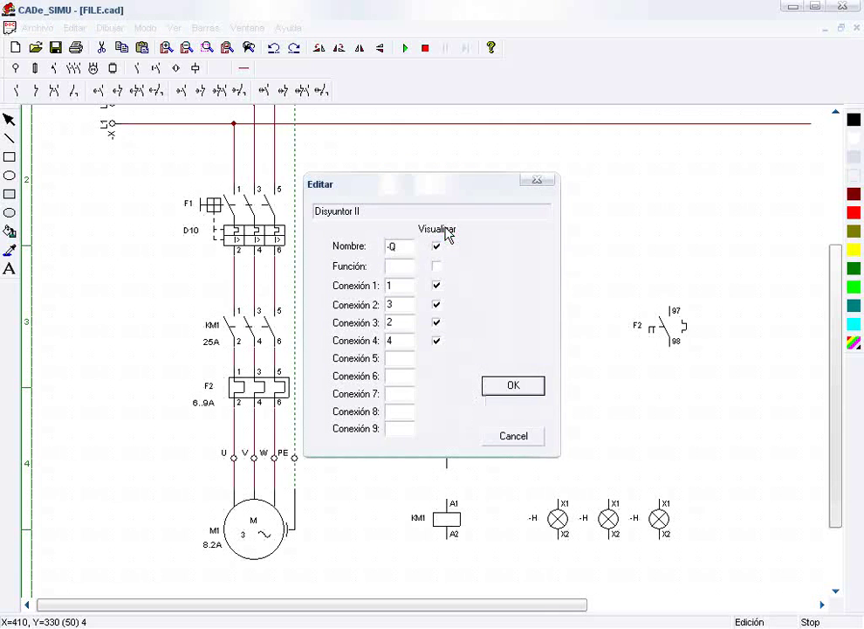
type("F3")
left_click(515, 386)
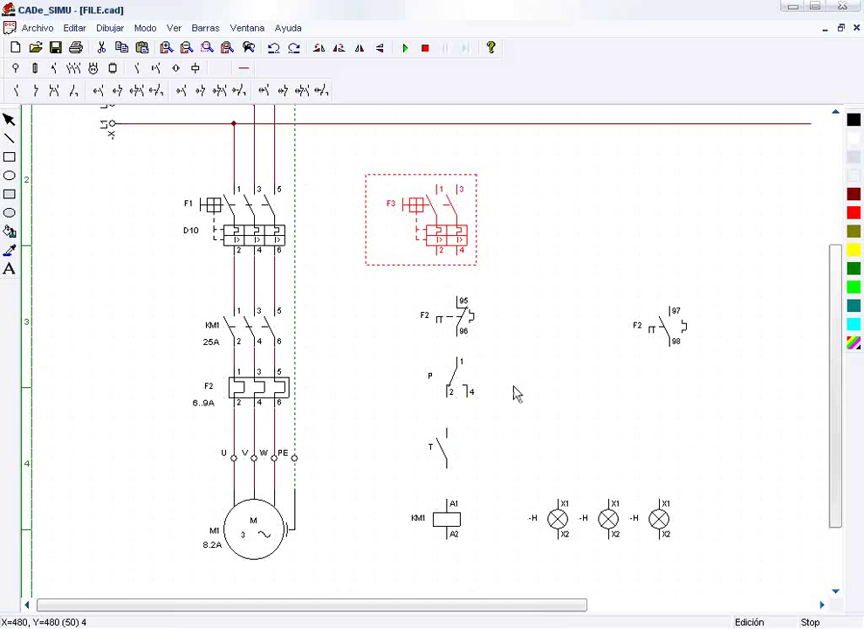
left_click(516, 393)
Name the indicator lamp nearest the coil H1.
double_click(558, 519)
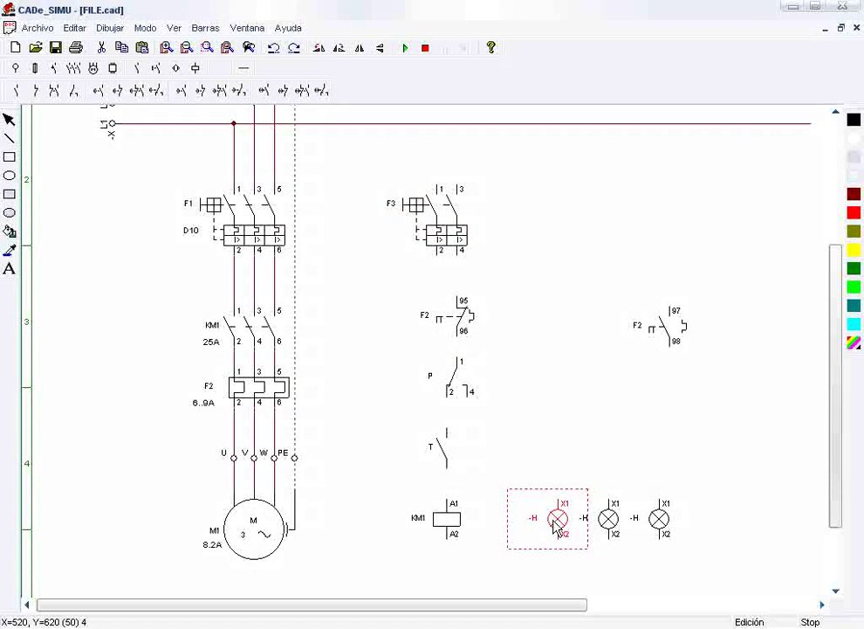
left_click_drag(384, 301, 348, 301)
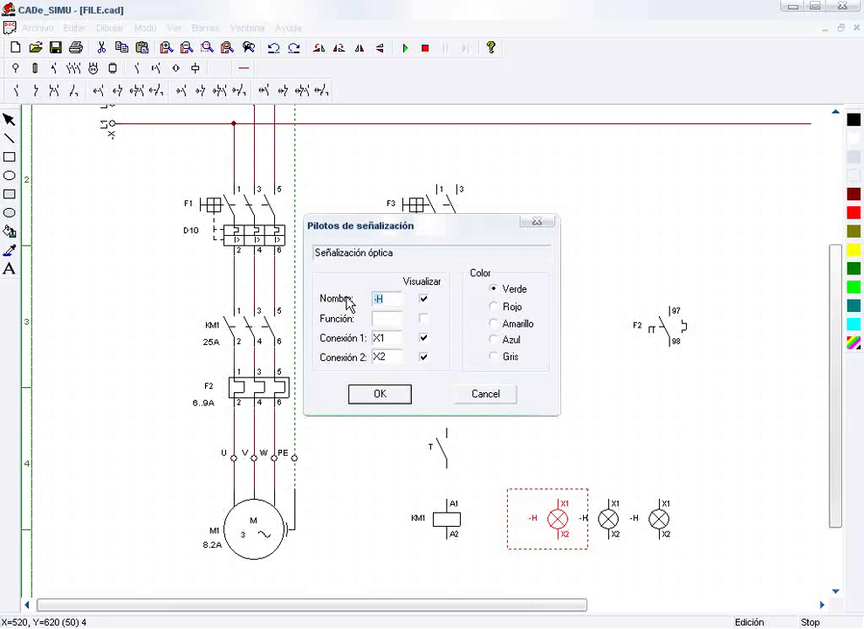
type("H1")
left_click(381, 395)
left_click(638, 544)
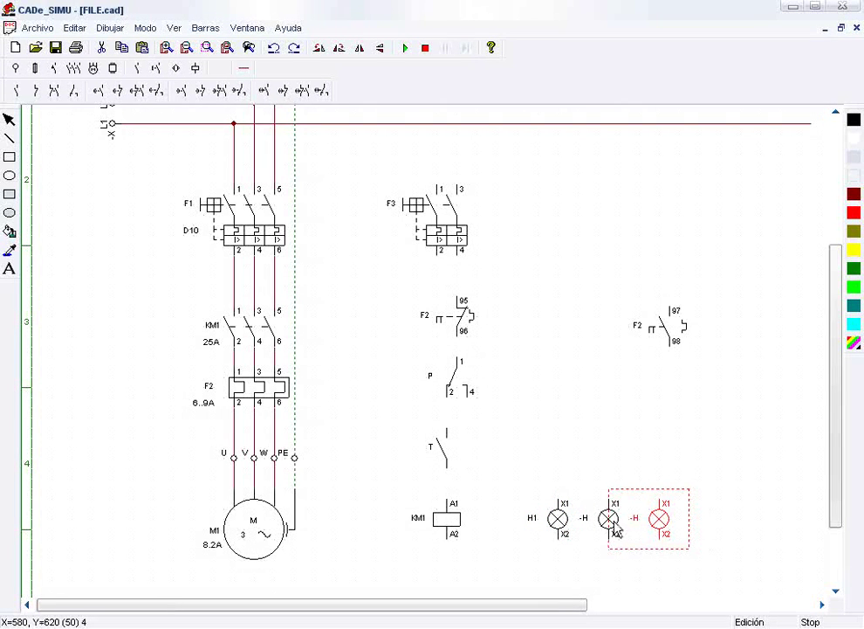
Name the middle indicator lamp H2 and set its colour to red (Rojo).
double_click(609, 519)
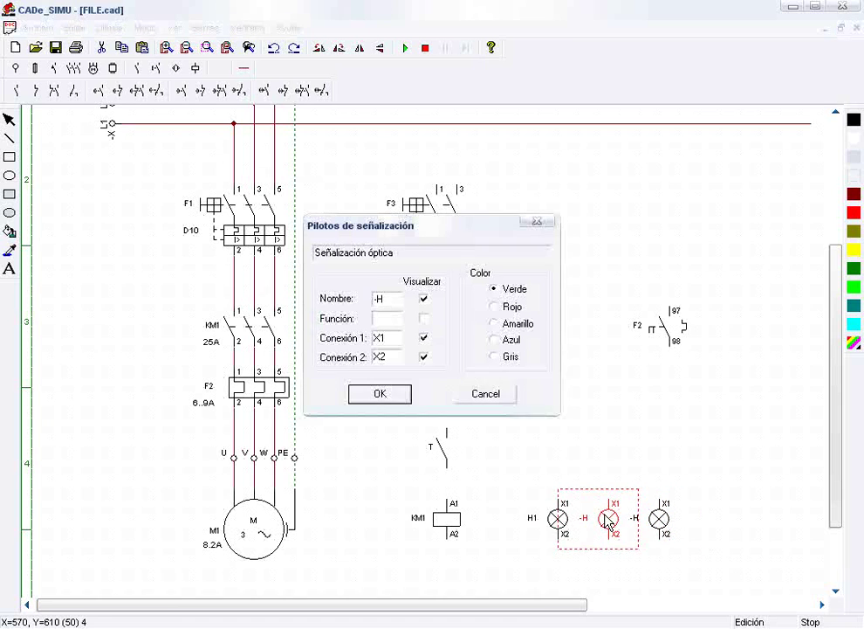
type("H")
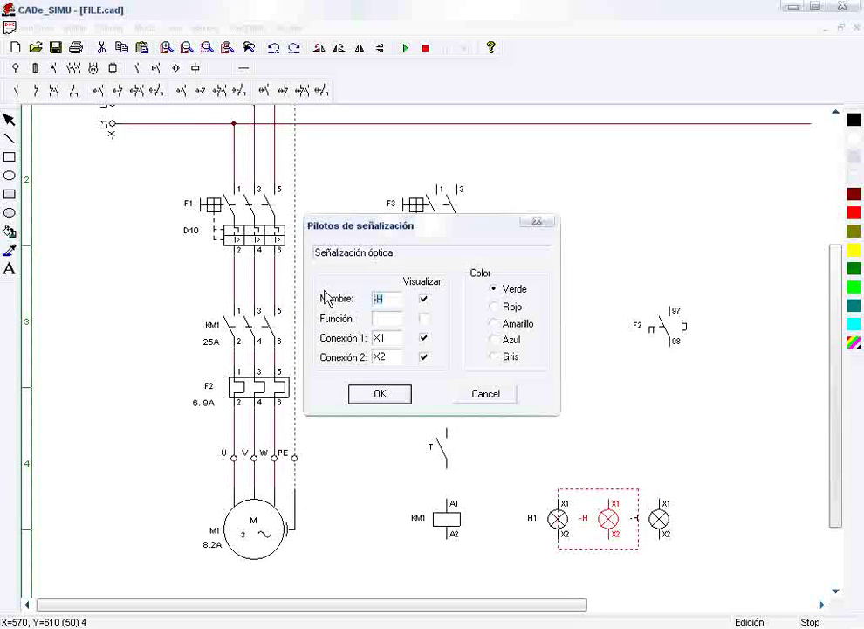
type("2")
left_click(510, 310)
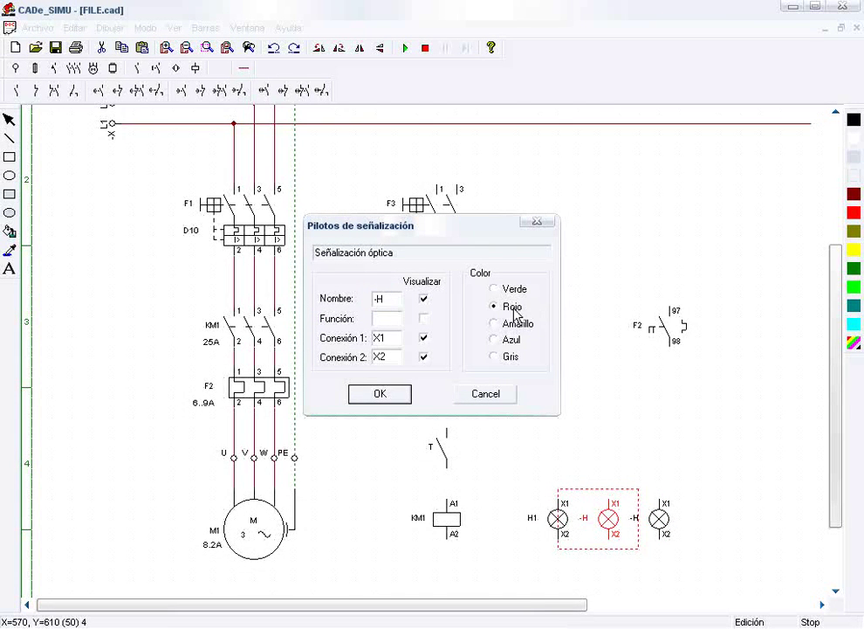
left_click_drag(392, 299, 339, 298)
type("H2")
left_click(402, 398)
left_click(592, 409)
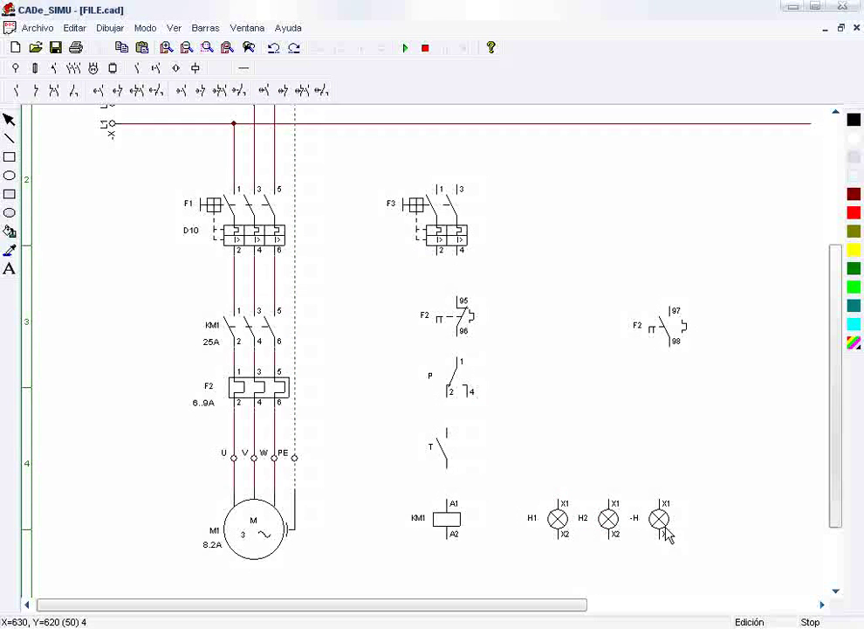
Name the third indicator lamp H3 and set its colour to red (Rojo).
double_click(660, 521)
left_click(504, 306)
left_click_drag(397, 300, 353, 303)
type("H3")
left_click(384, 394)
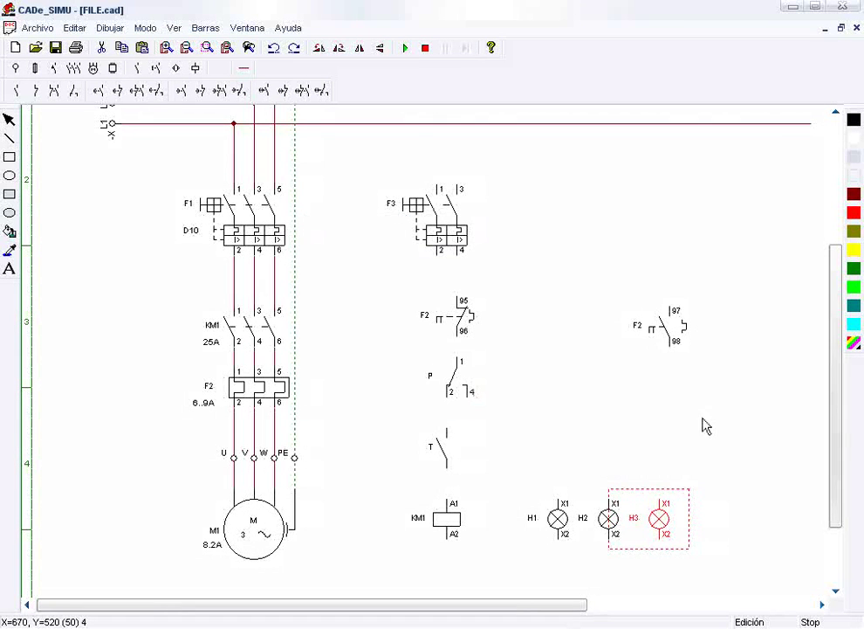
left_click(711, 527)
Shift lamps H3 and H2 one grid step away from H1 so that H3 lines up under the 97-98 contact.
left_click(660, 518)
mouse_move(656, 517)
left_mouse_down()
mouse_move(677, 517)
mouse_move(666, 517)
left_mouse_up()
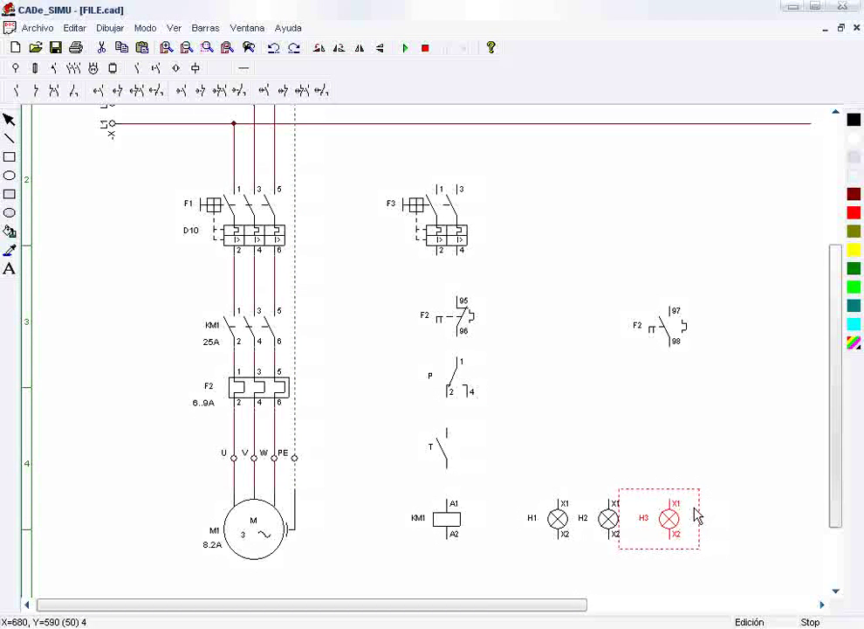
left_click(733, 479)
left_click(608, 521)
left_click_drag(608, 523, 618, 522)
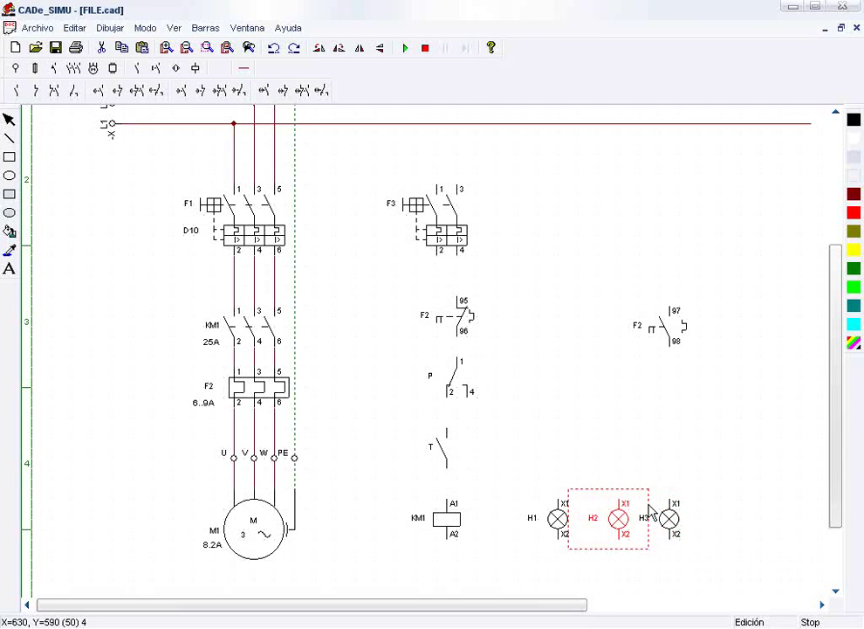
left_click(730, 472)
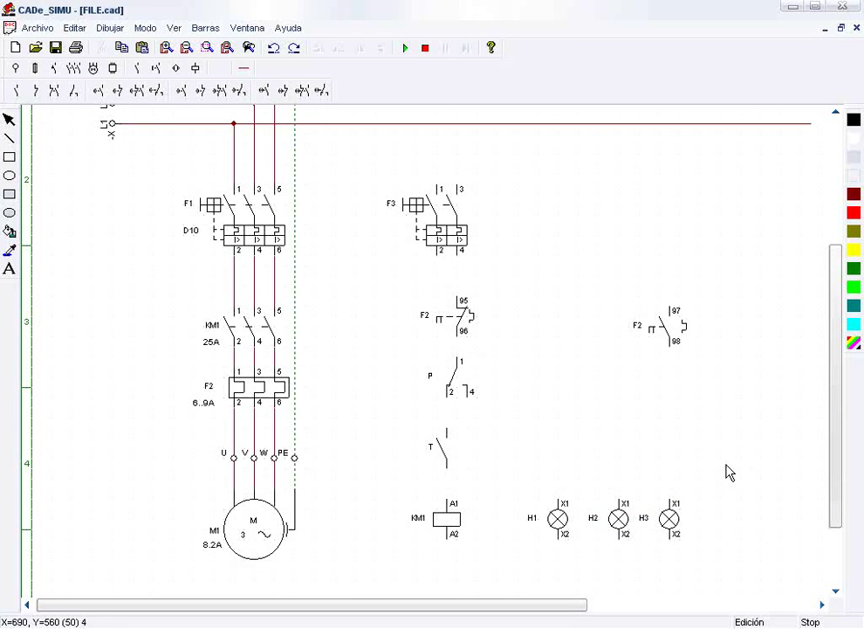
Draw phase wires joining coil KM1, contact T, changeover contact P, the 95-96 contact and terminal 4 of breaker F3 in series.
left_click(244, 68)
left_click(19, 90)
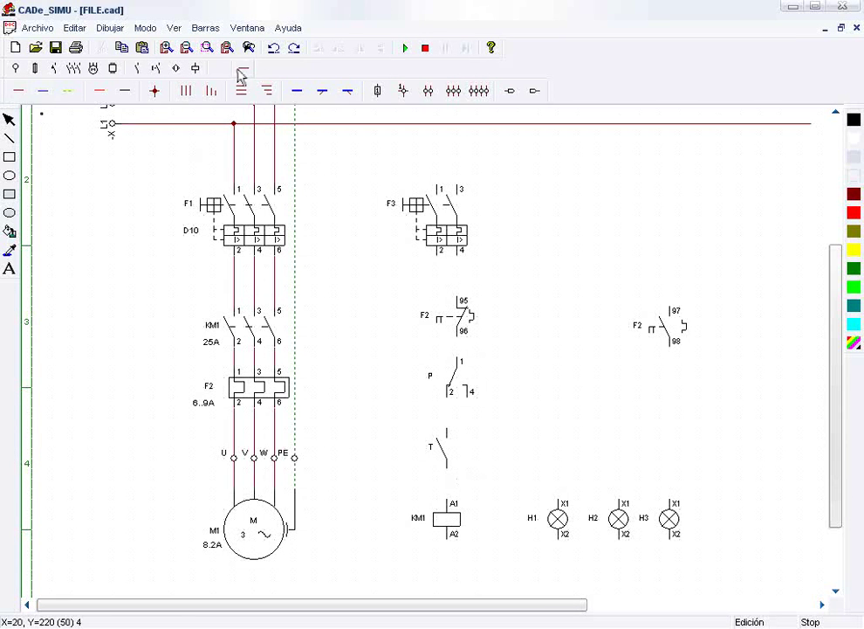
left_click(19, 92)
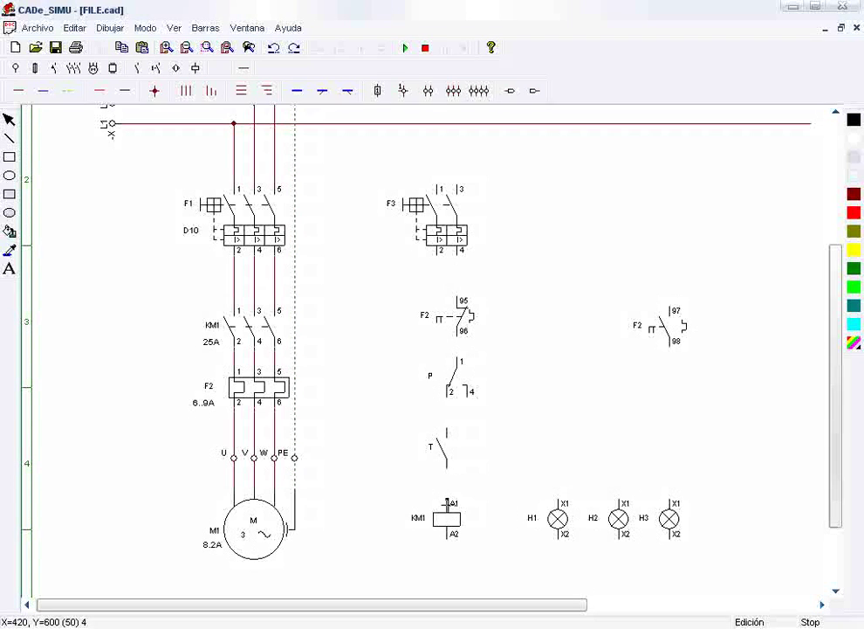
left_click_drag(452, 503, 448, 471)
left_click_drag(453, 425, 466, 347)
mouse_move(463, 300)
left_mouse_down()
mouse_move(463, 271)
mouse_move(463, 280)
left_mouse_up()
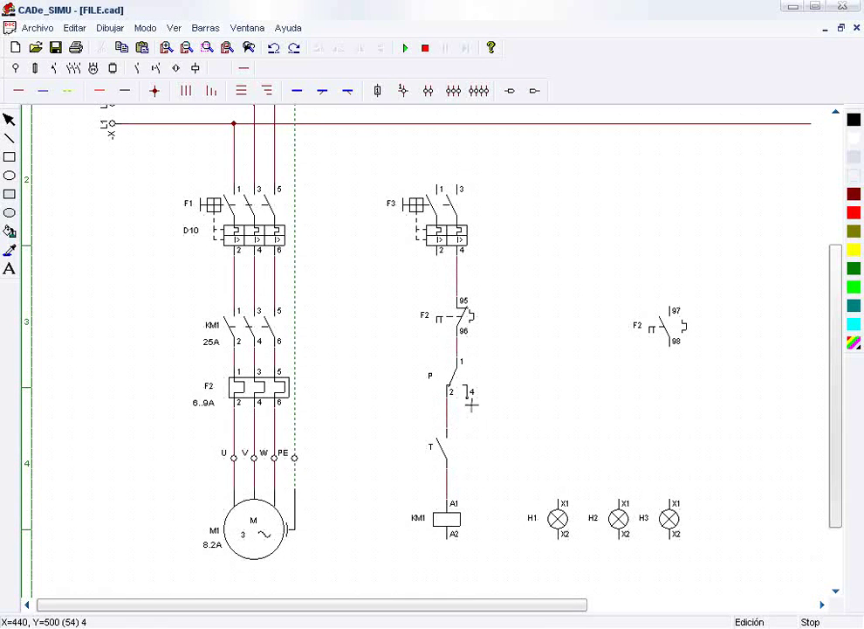
Wire terminal 4 of changeover contact P to X1 of lamp H2, and branch the wire between T and the coil to X1 of H1.
left_click_drag(471, 410, 471, 418)
left_click_drag(470, 424, 620, 426)
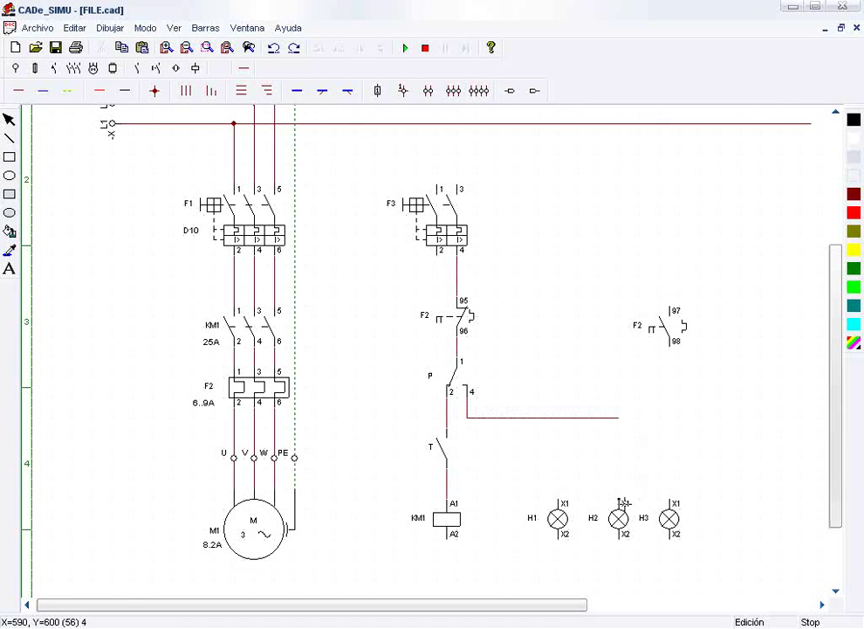
left_click_drag(621, 516, 619, 419)
mouse_move(454, 486)
left_mouse_down()
mouse_move(558, 486)
mouse_move(566, 488)
mouse_move(559, 503)
left_mouse_up()
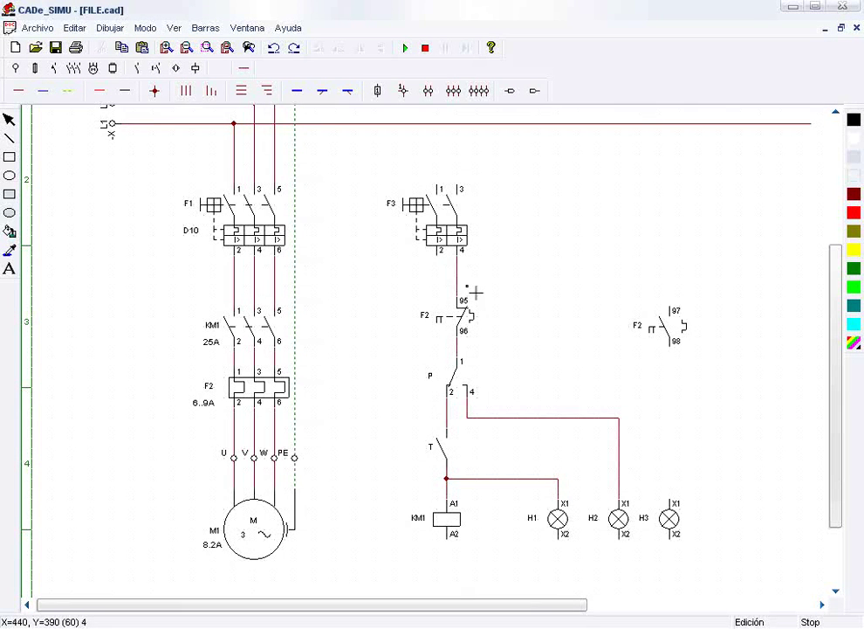
Branch the wire below F3's terminal 4 to terminal 97 of the thermal contact and connect terminal 98 to X1 of lamp H3.
left_click_drag(457, 275, 671, 305)
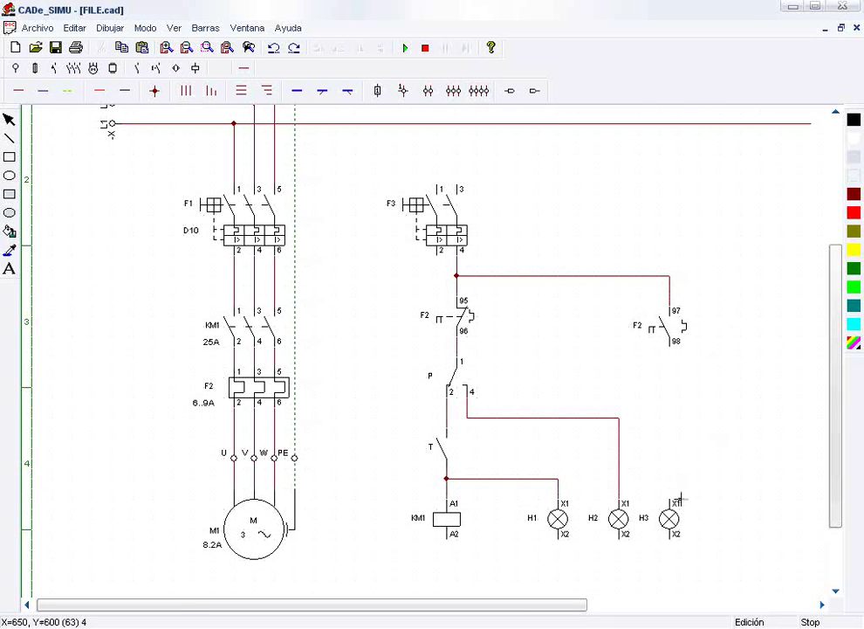
mouse_move(675, 494)
left_mouse_down()
mouse_move(670, 502)
mouse_move(671, 343)
left_mouse_up()
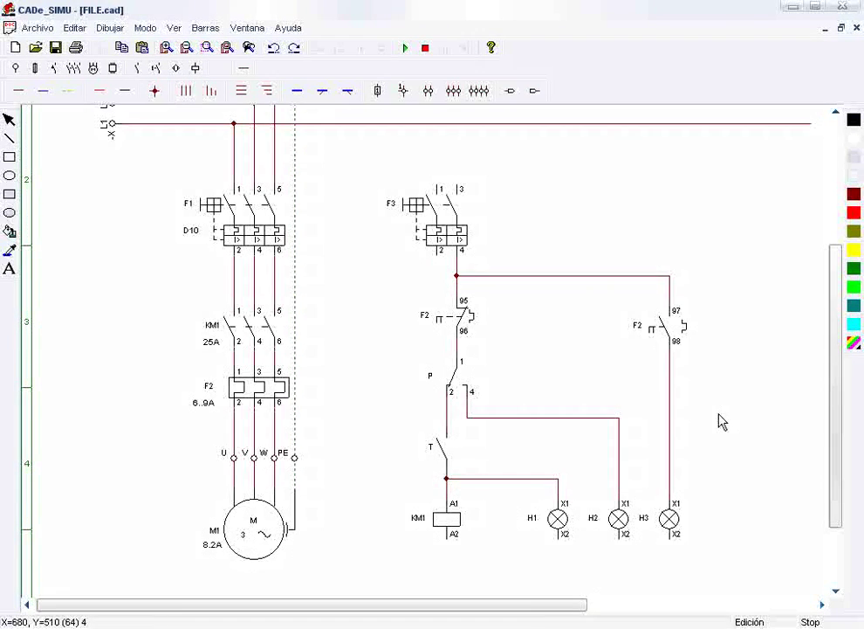
Draw a phase wire from terminal 3 of breaker F3 up to supply line L1.
scroll(506, 408, "up", 2)
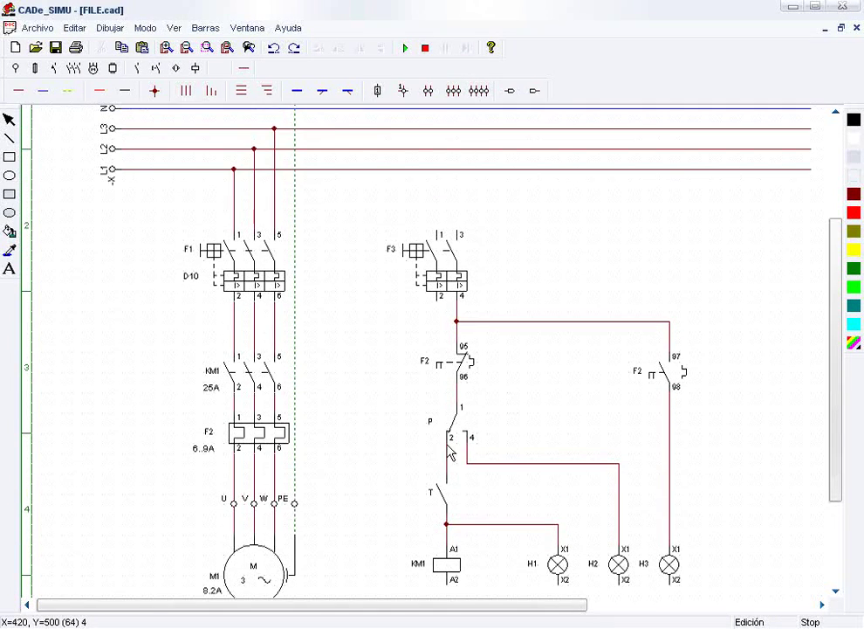
left_click(24, 94)
scroll(416, 247, "up", 1)
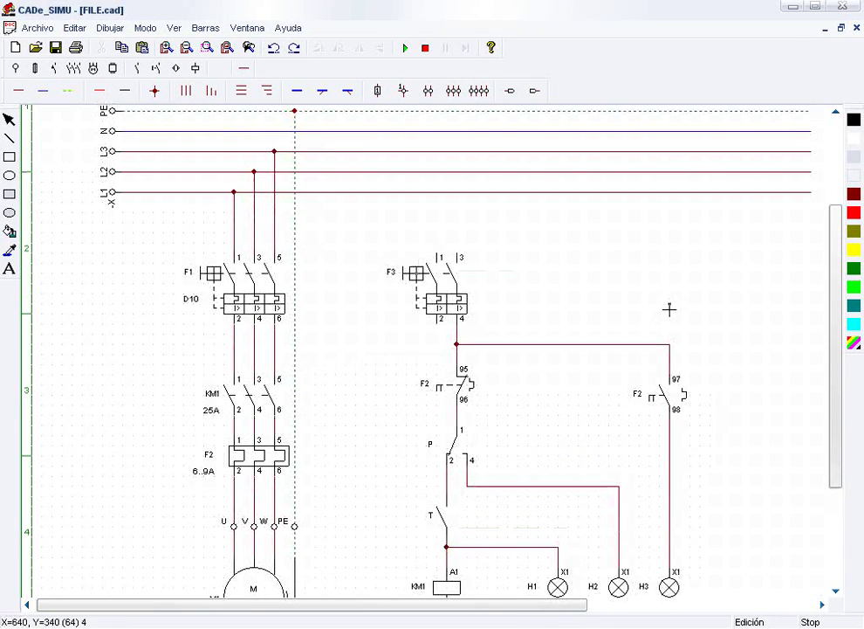
scroll(545, 270, "up", 1)
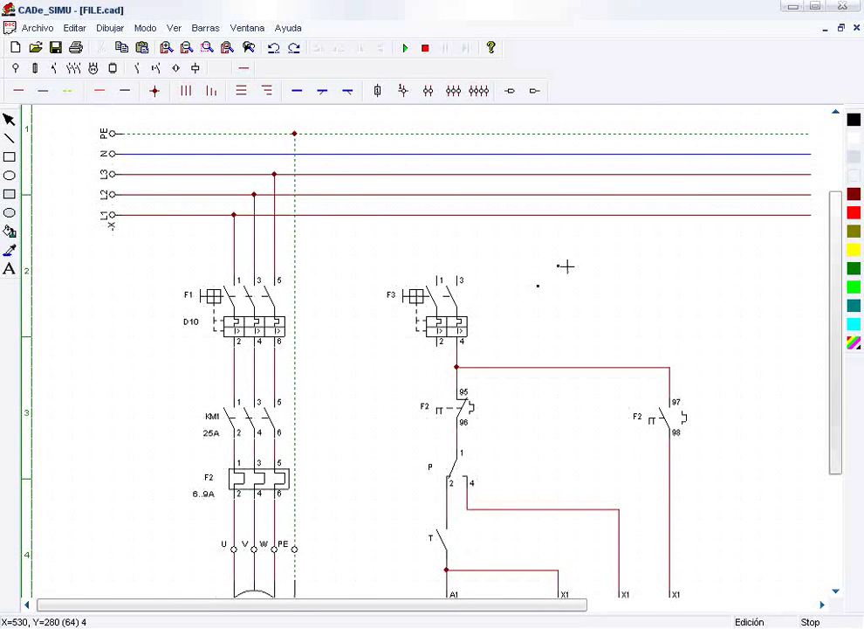
left_click(458, 277)
left_click(456, 215)
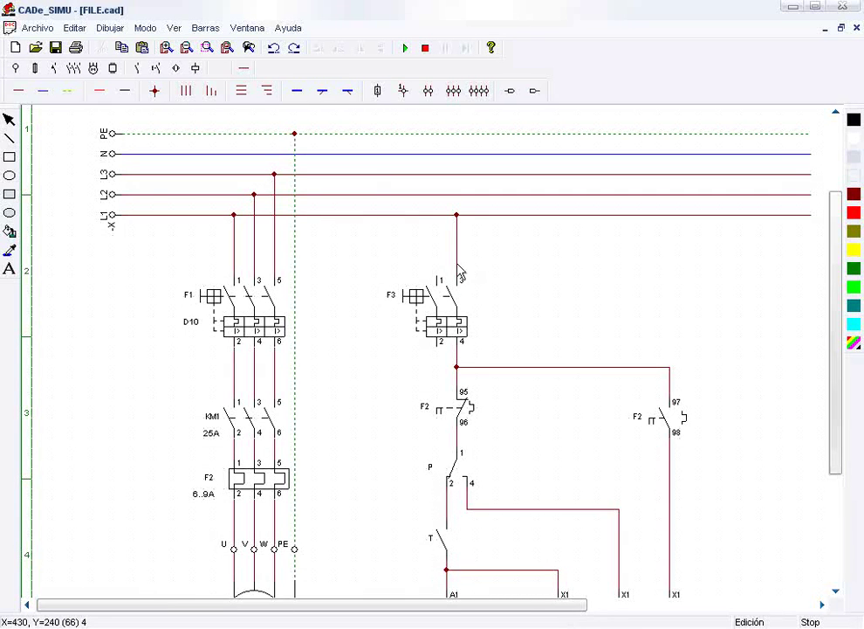
scroll(515, 242, "down", 2)
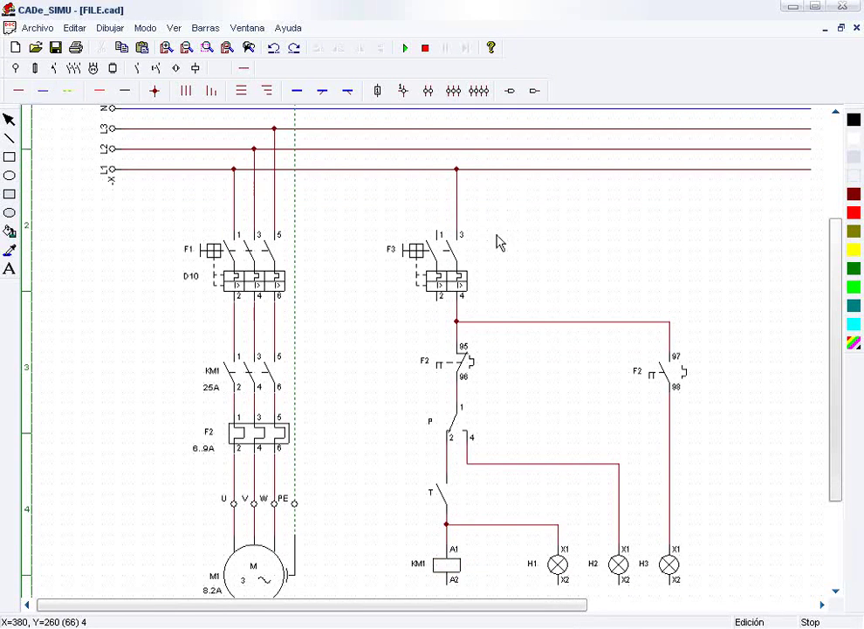
Draw a neutral wire from terminal 1 of breaker F3 up to supply line N.
left_click(43, 91)
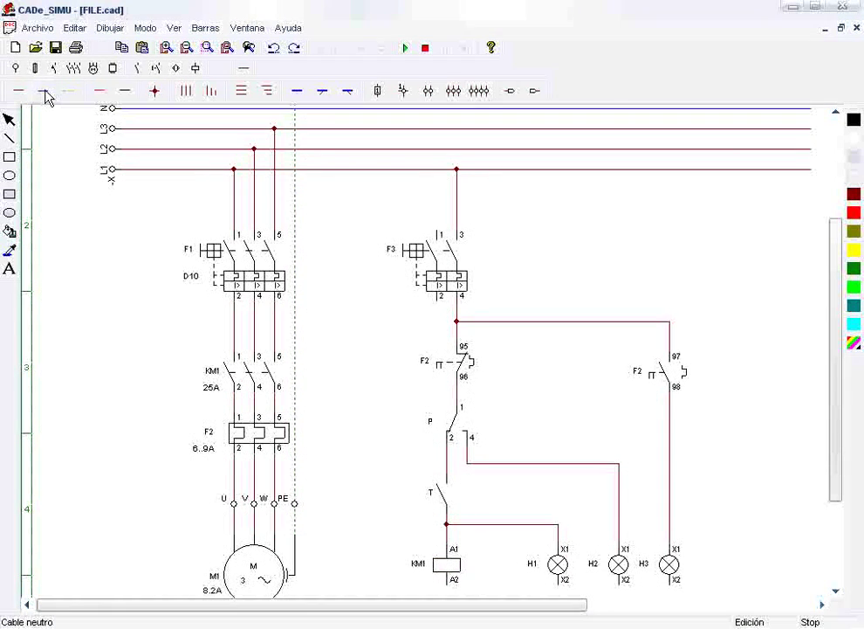
left_click(437, 225)
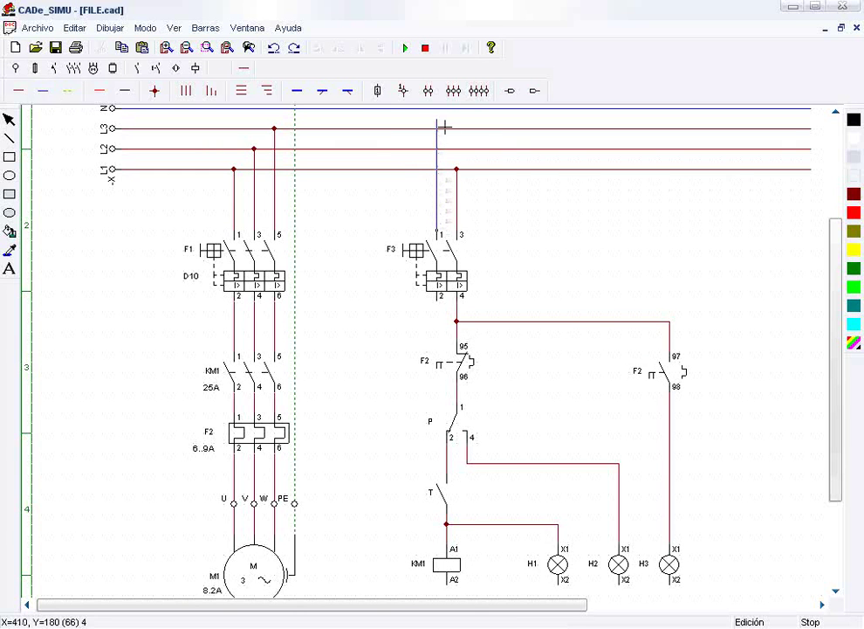
left_click(444, 109)
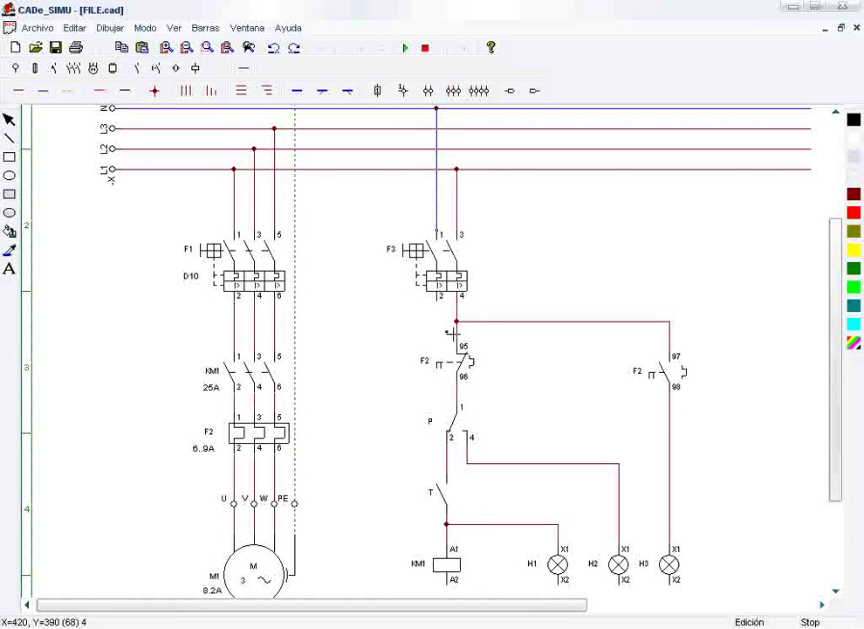
Route a neutral wire from terminal 2 of breaker F3 around the control circuit and beneath the coil and lamps to X2 of H3.
left_click(366, 312)
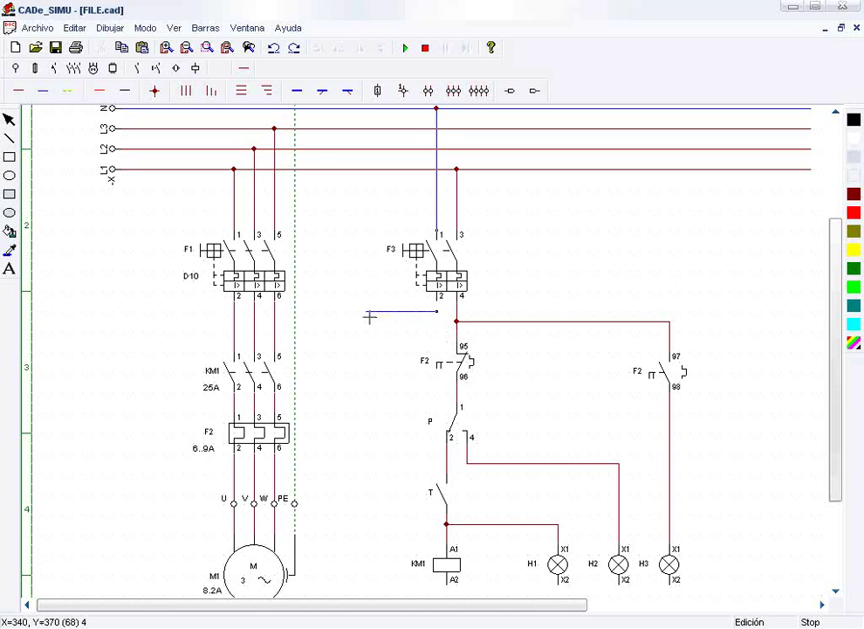
left_click(444, 311)
scroll(505, 285, "down", 2)
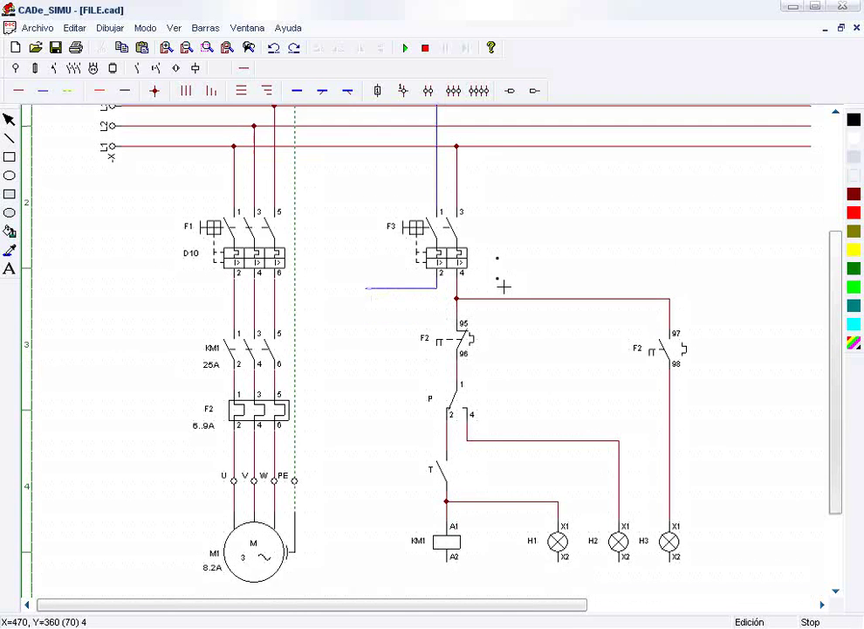
left_click(670, 550)
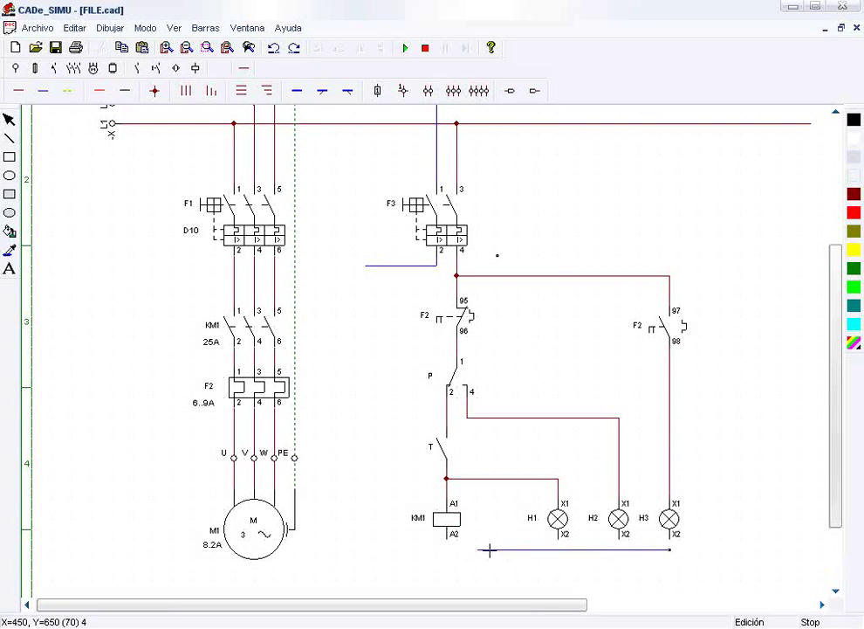
left_click(366, 549)
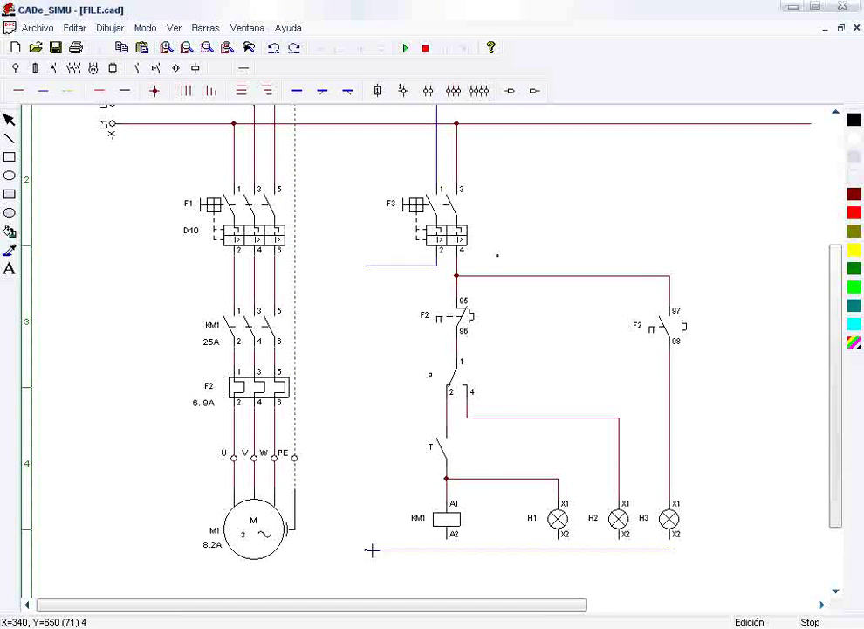
left_click(367, 265)
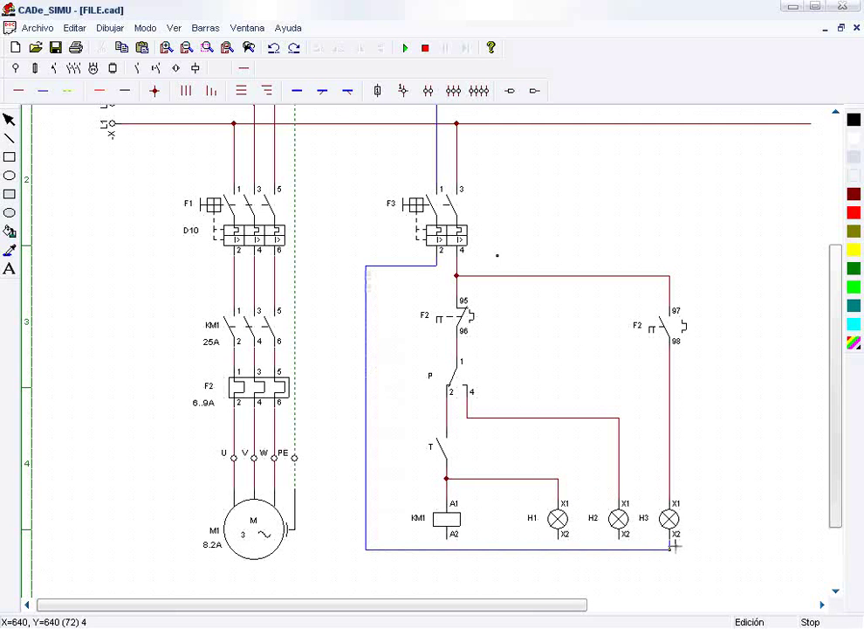
Connect X2 of lamps H2 and H1 and terminal A2 of coil KM1 to the neutral return wire.
left_click(619, 549)
left_click(558, 549)
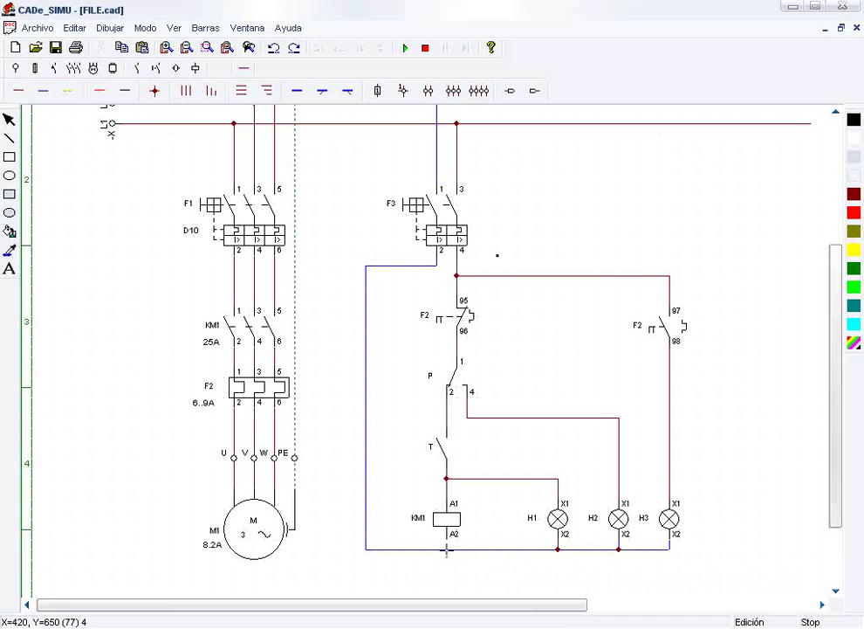
left_click(447, 548)
Simulate the circuit with breakers F1 and F3 closed, and stop the simulation after checking the energised wires.
scroll(493, 580, "up", 1)
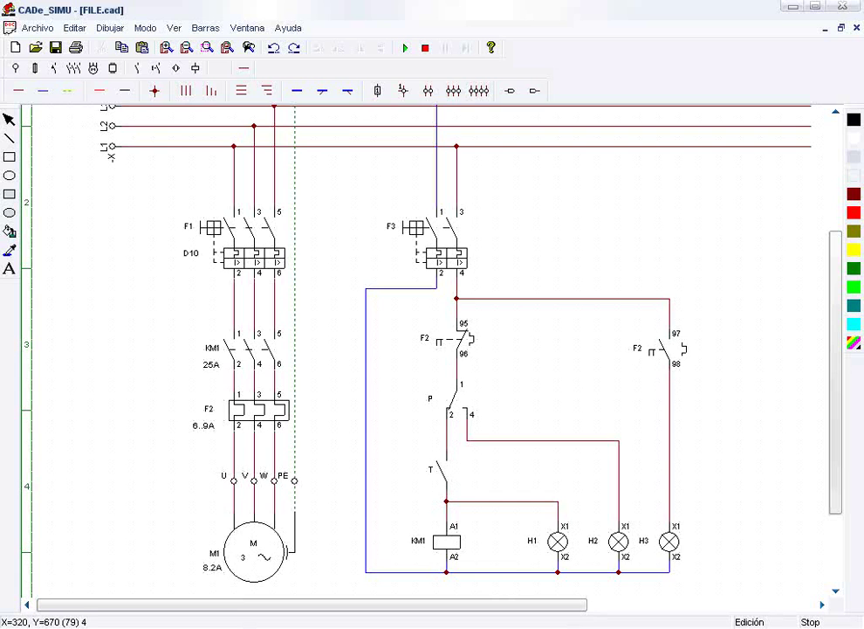
scroll(399, 483, "right", 3)
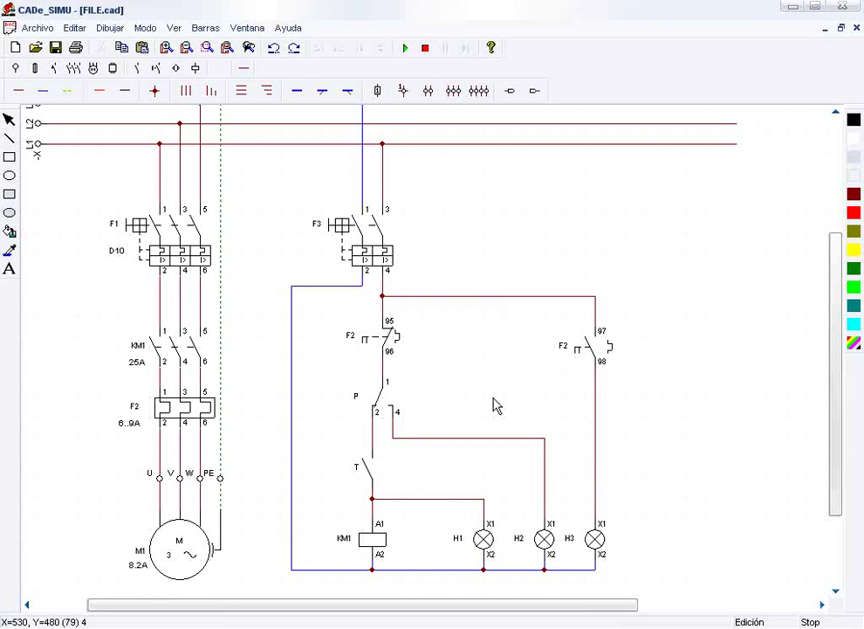
left_click(166, 49)
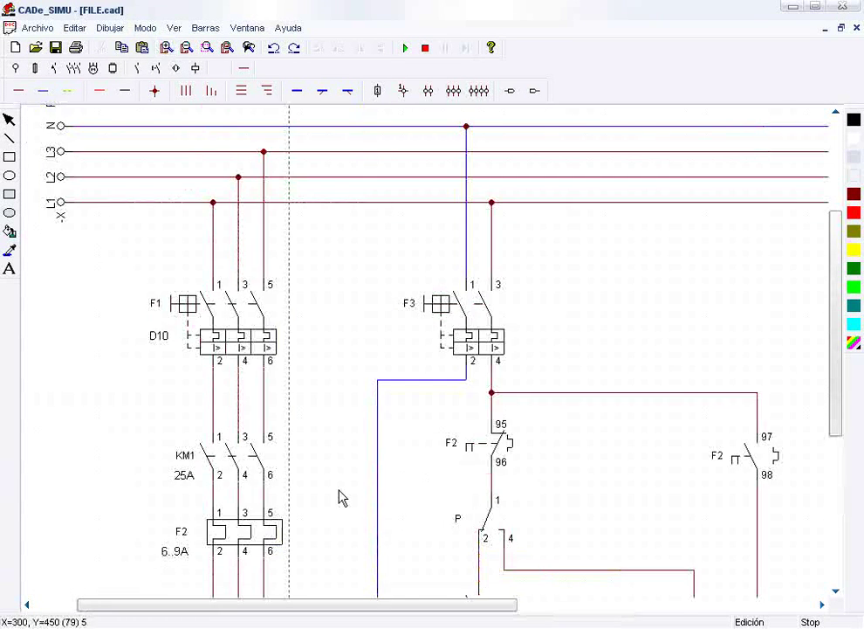
left_click_drag(404, 614, 445, 609)
scroll(442, 579, "down", 5)
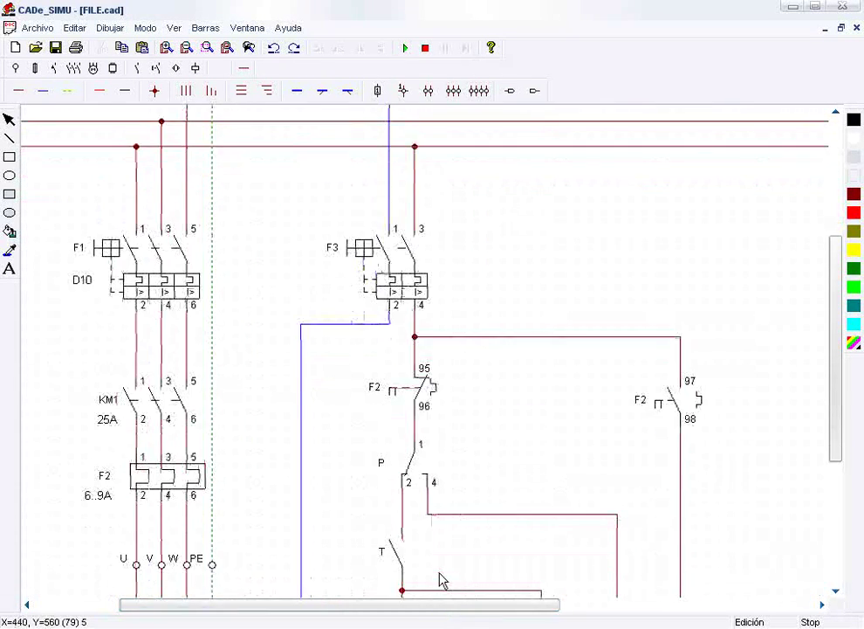
scroll(441, 579, "down", 1)
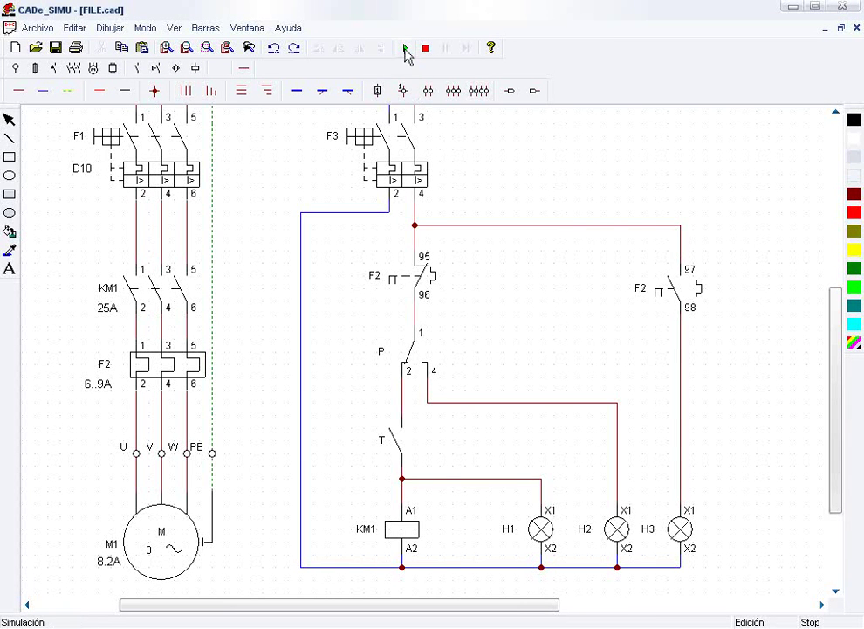
left_click(405, 49)
left_click(405, 49)
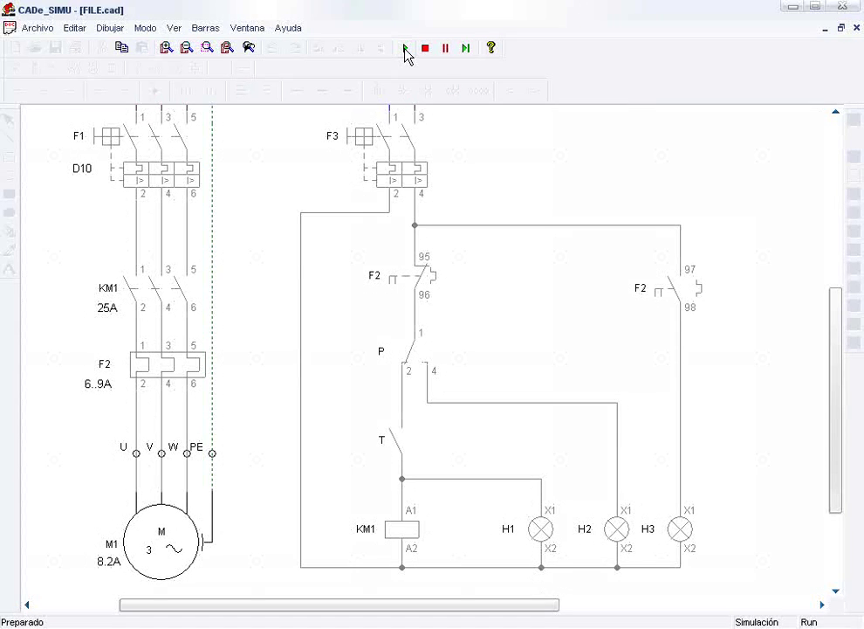
scroll(269, 243, "up", 4)
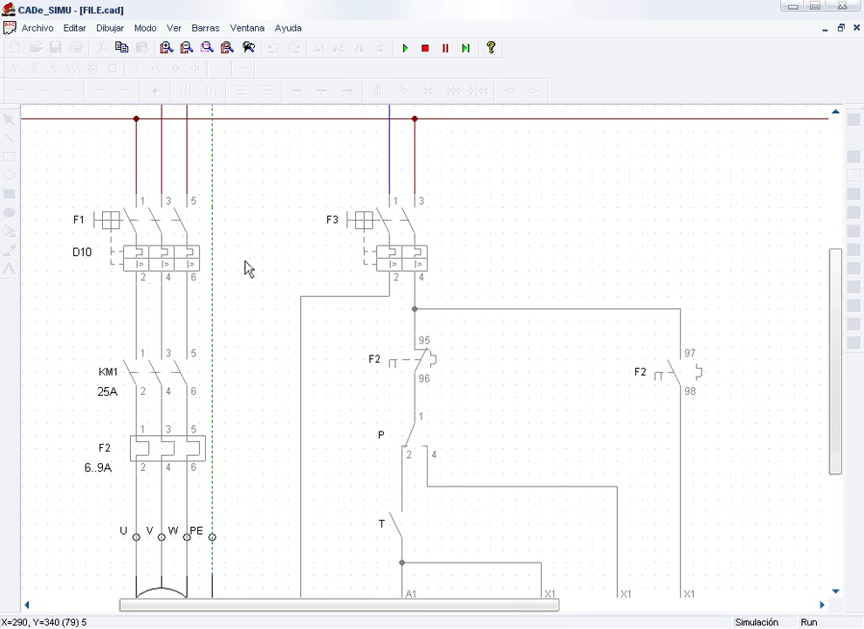
left_click(150, 223)
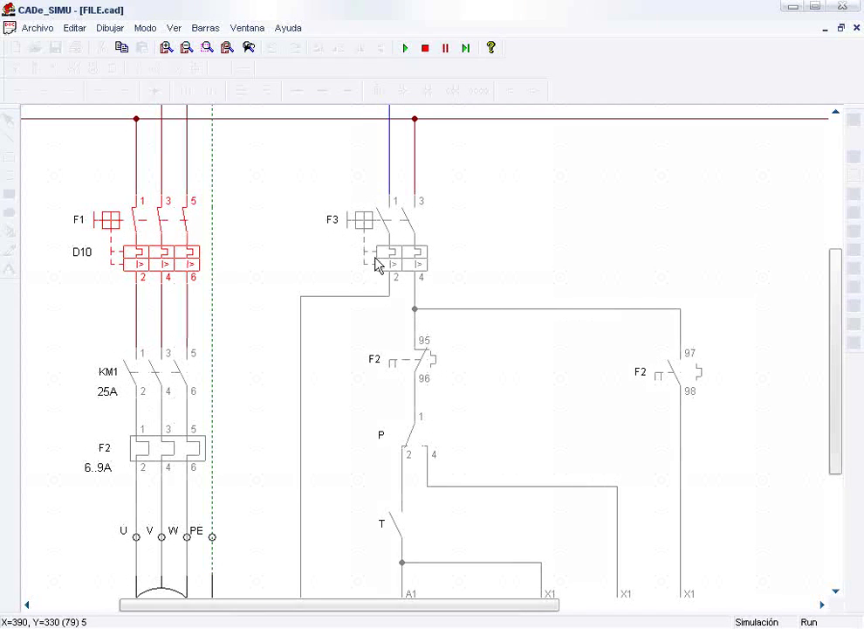
left_click(401, 249)
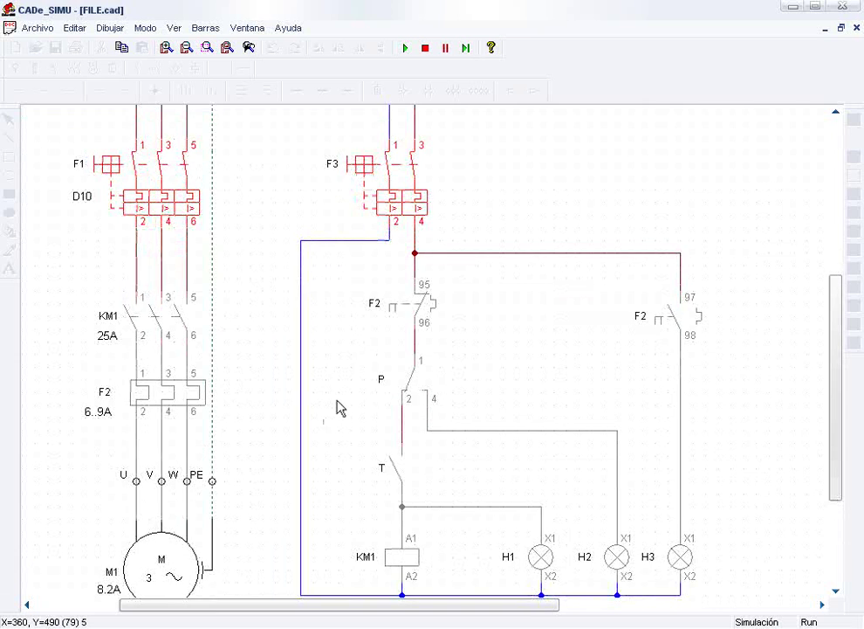
scroll(340, 408, "down", 1)
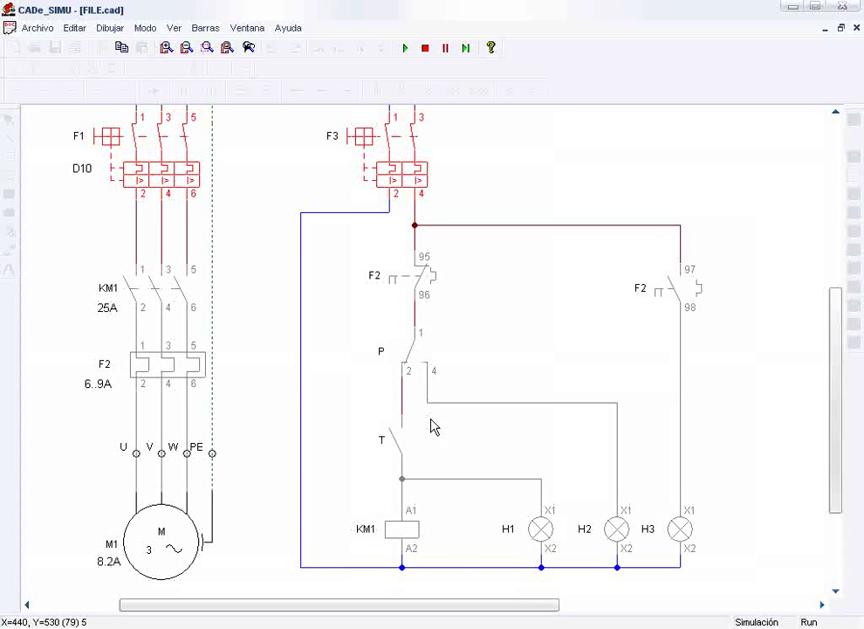
left_click(425, 48)
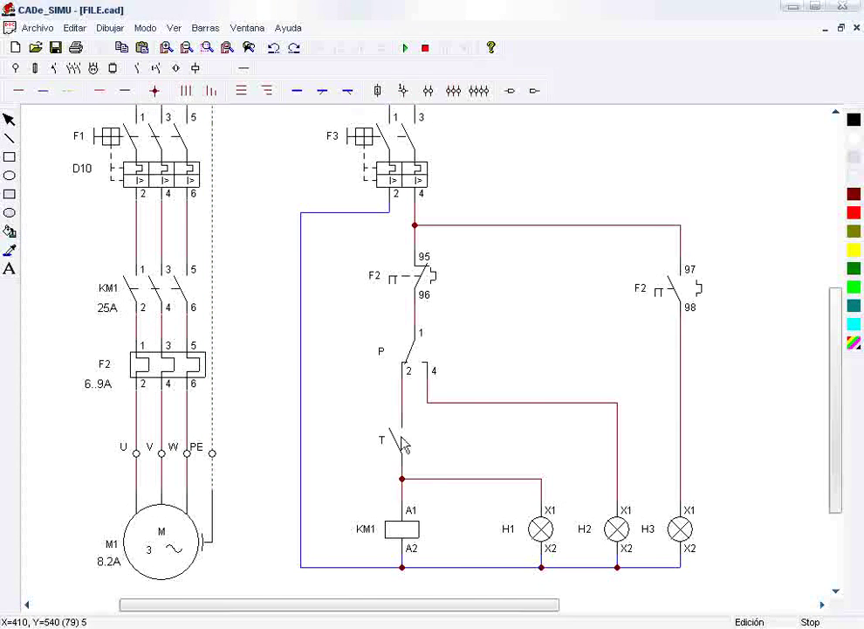
Move contact T out of the coil branch and insert a normally open switch contact in its place.
left_click(402, 446)
left_click_drag(402, 446, 529, 340)
left_click(491, 429)
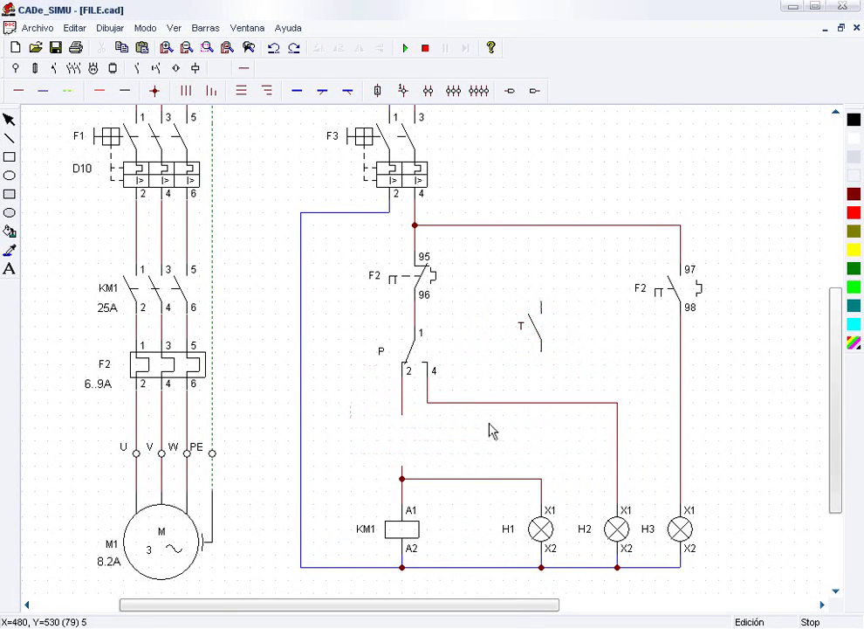
left_click(156, 70)
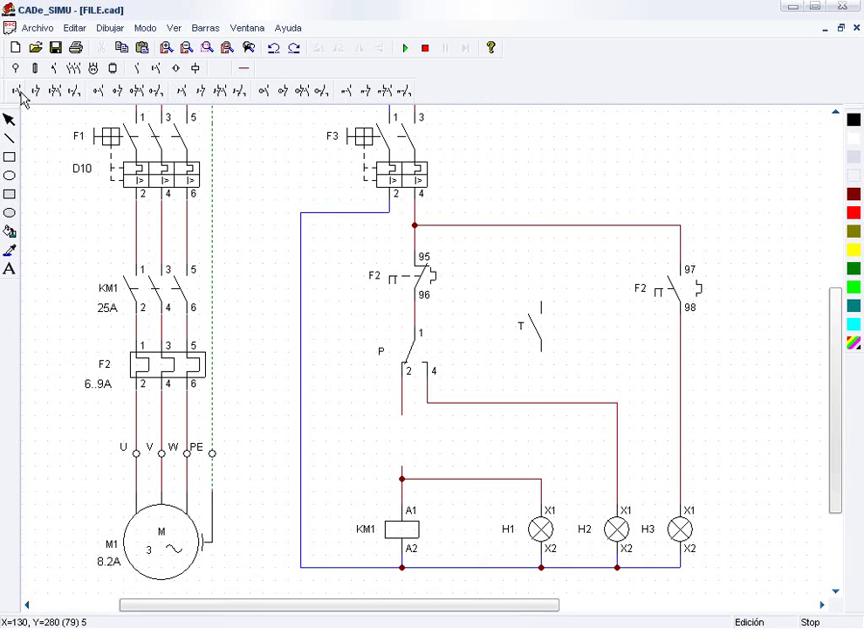
left_click(182, 92)
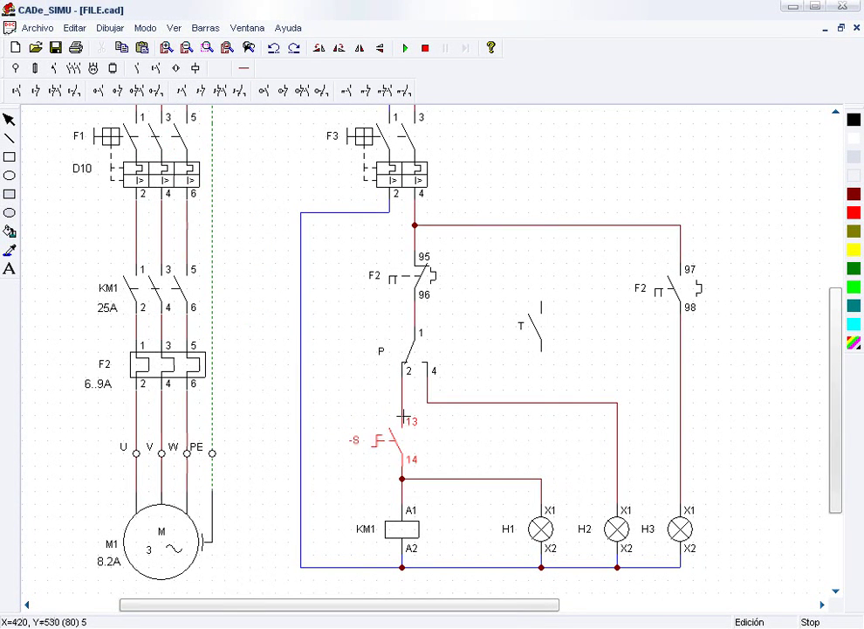
left_click(403, 426)
Name the new switch contact T with both connection numbers hidden, and delete the old contact T.
double_click(397, 441)
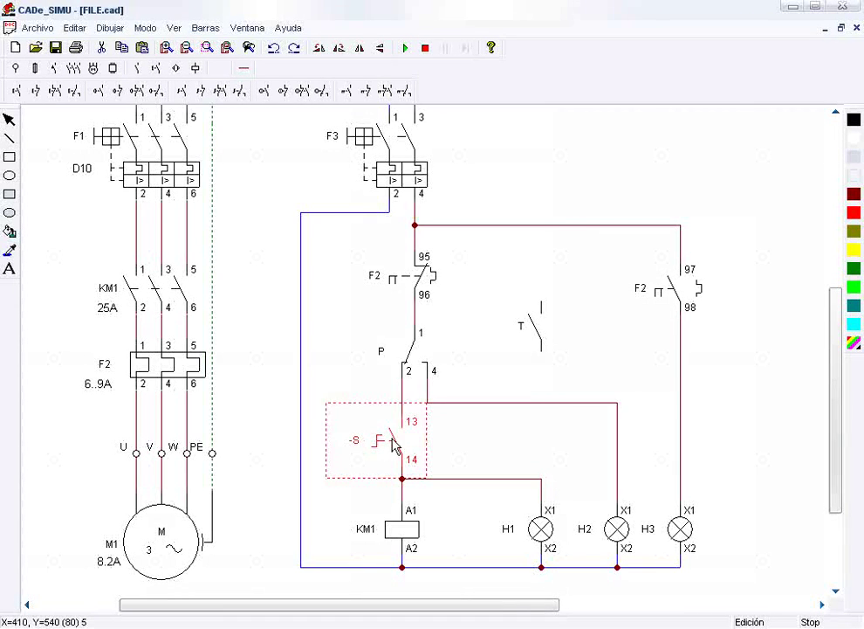
left_click(438, 285)
left_click(439, 305)
double_click(393, 246)
type("T")
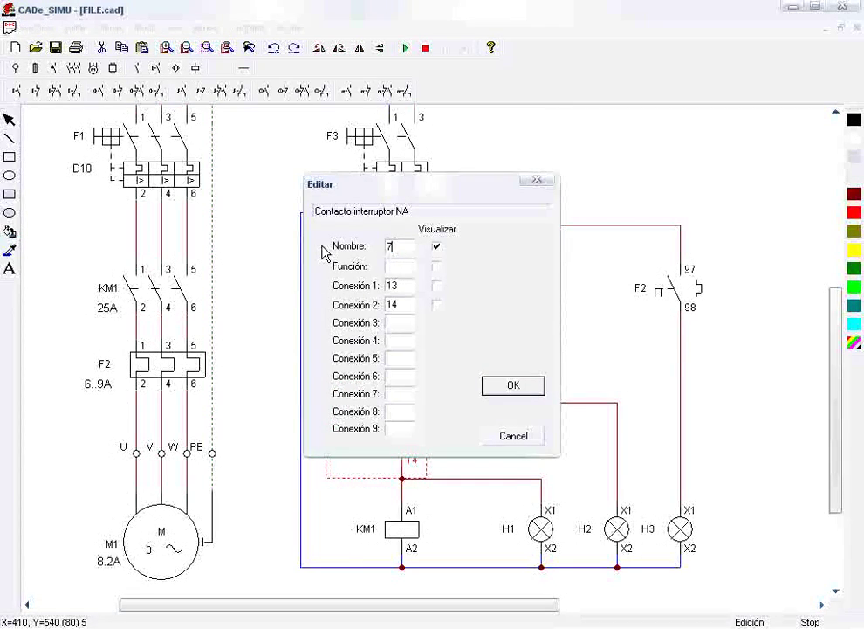
left_click(537, 390)
left_click(541, 340)
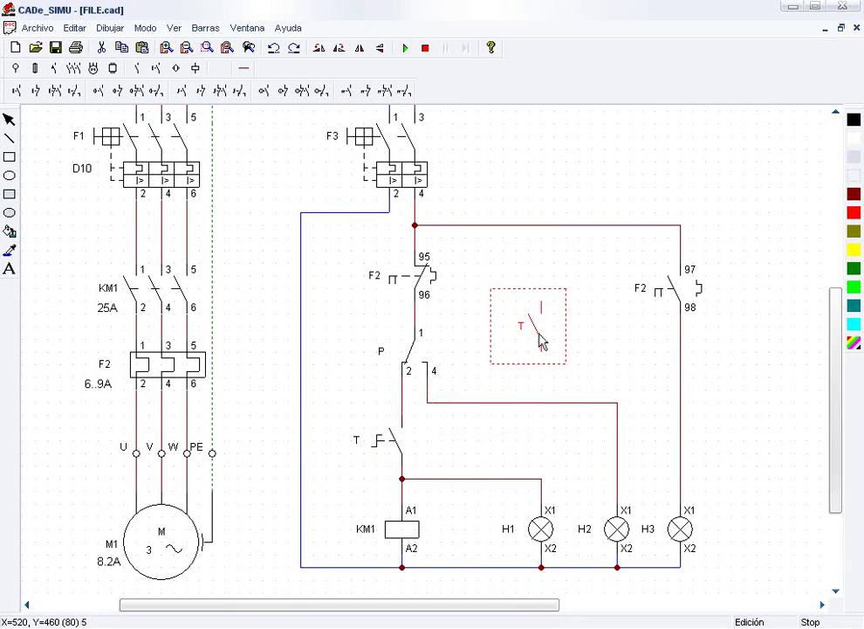
key("Delete")
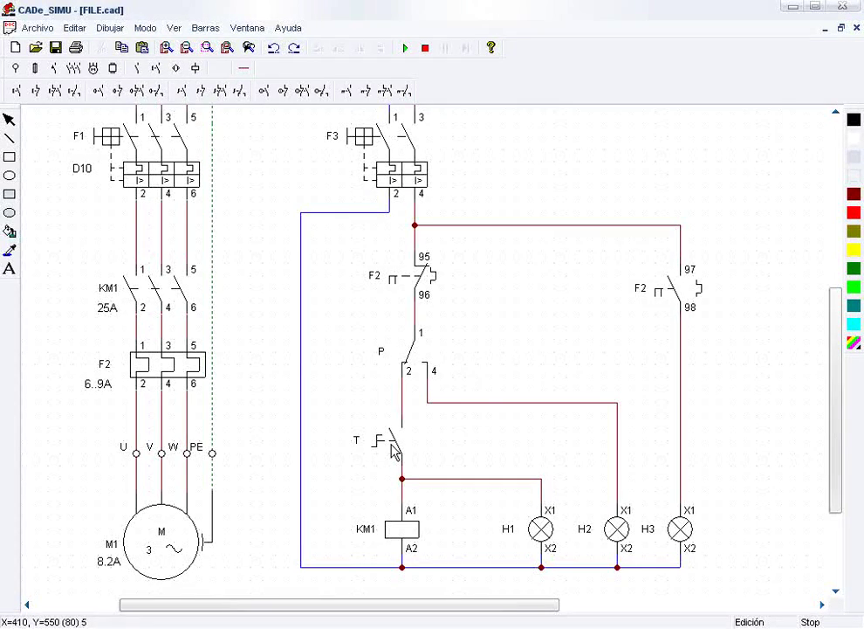
Move changeover contact P out of the branch and insert a changeover switch contact between F2's terminal 96 and contact T.
left_click(411, 353)
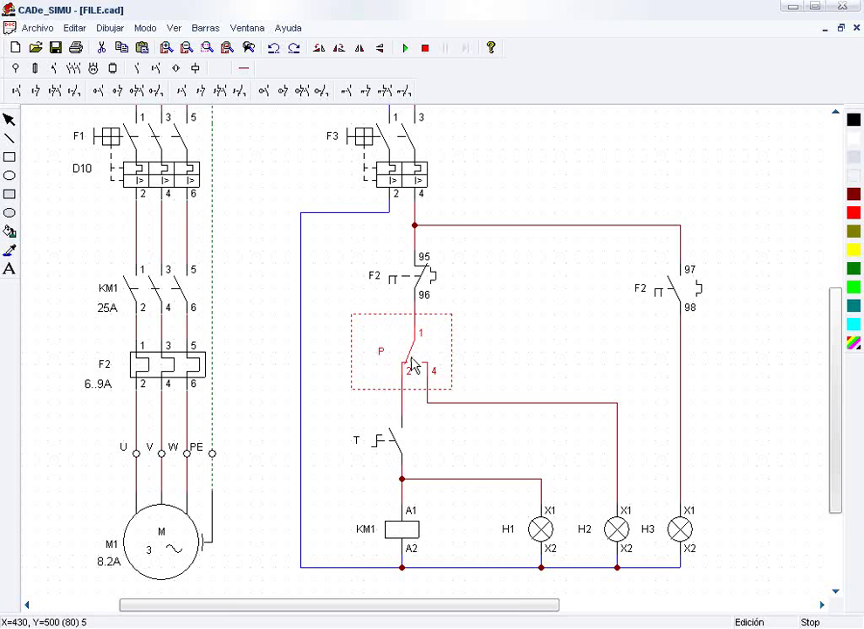
left_click_drag(410, 353, 536, 311)
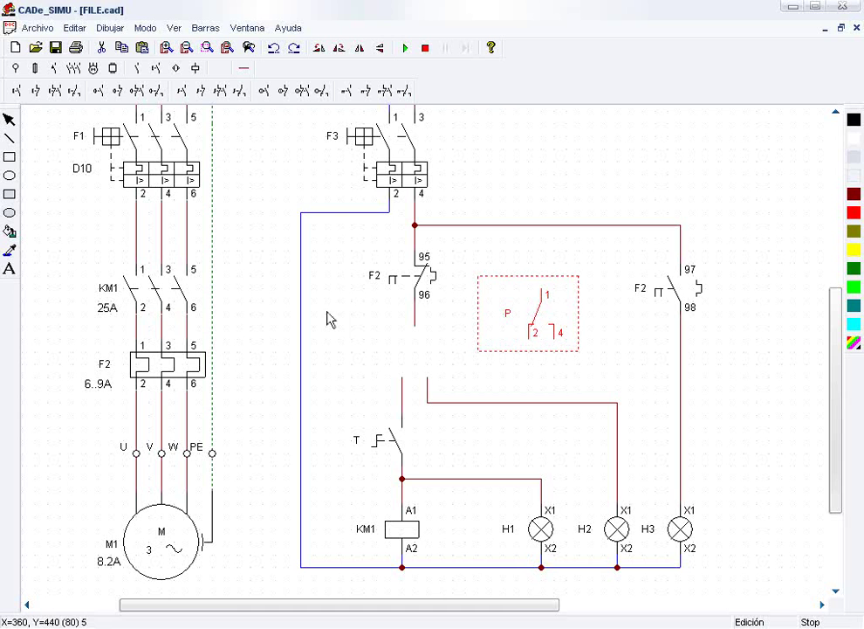
left_click(239, 91)
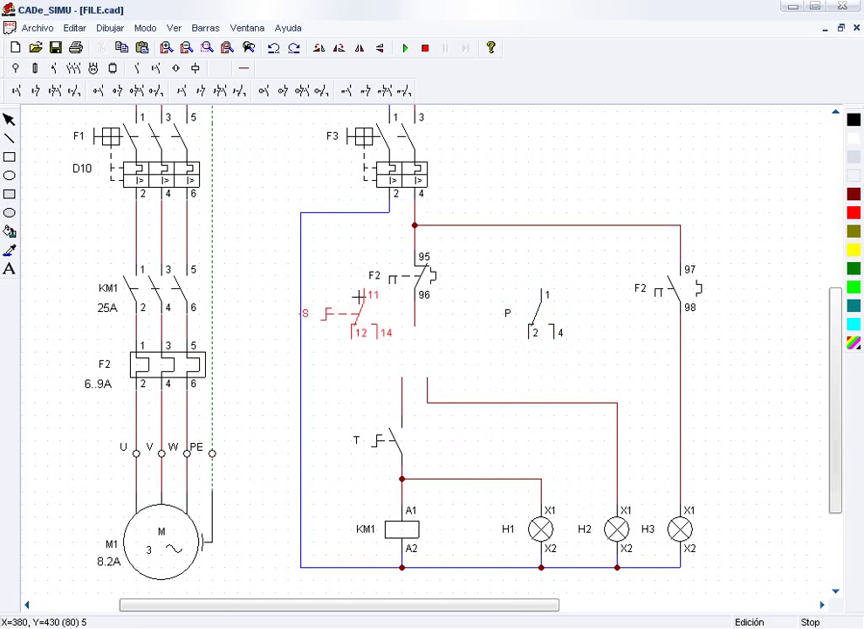
left_click(405, 336)
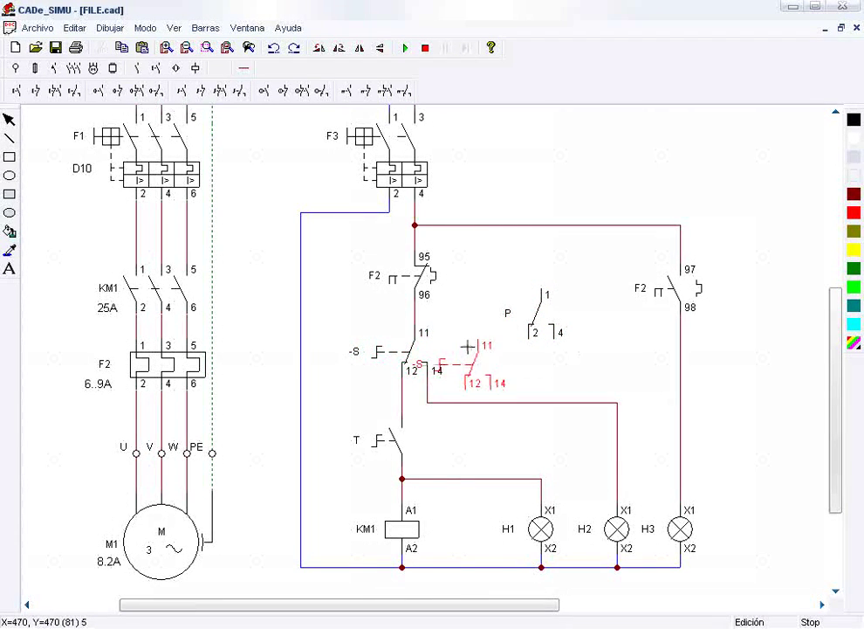
right_click(468, 348)
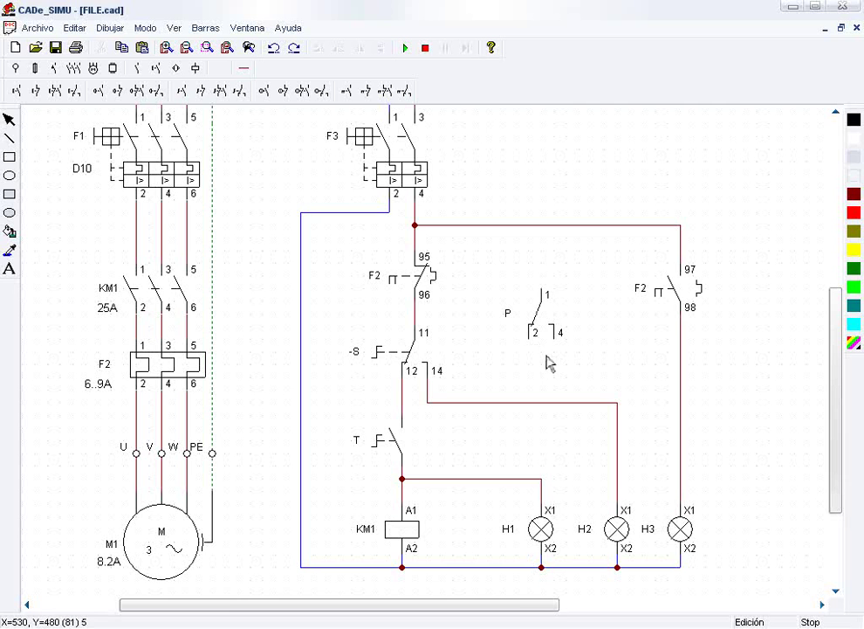
Name the new changeover switch contact P and set its connections to 1, 2 and 4.
double_click(417, 358)
left_click(394, 247)
key("BackSpace")
key("BackSpace")
type("P")
left_click(390, 286)
key("shift+End")
key("Delete")
left_click(387, 304)
key("Delete")
left_click(387, 322)
key("Delete")
left_click(390, 285)
type("1")
left_click(506, 386)
Delete the old changeover contact P left beside the circuit.
left_click(515, 367)
left_click(535, 340)
key("Delete")
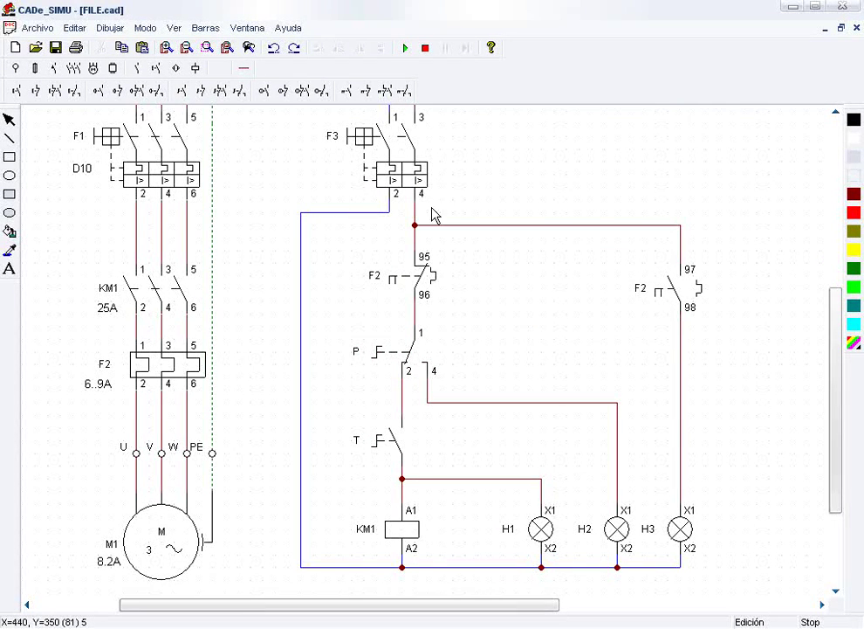
Start the simulation and close breakers F3 and F1 to energize the control and power circuits.
left_click(407, 49)
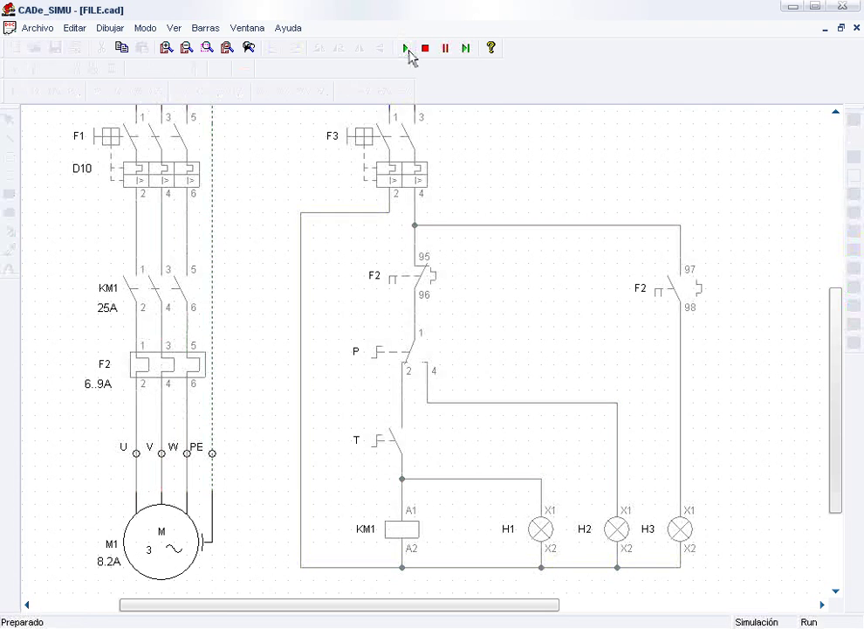
left_click(407, 177)
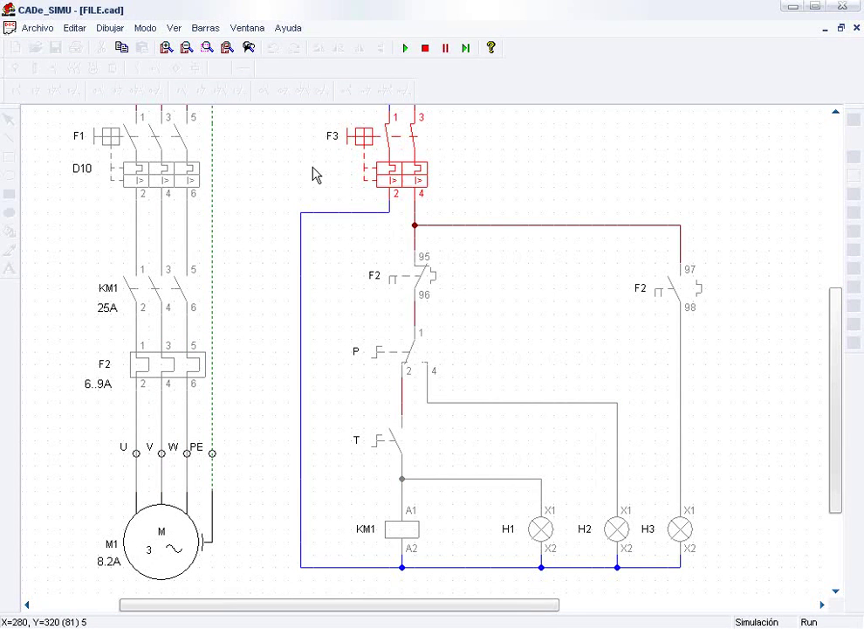
left_click(163, 149)
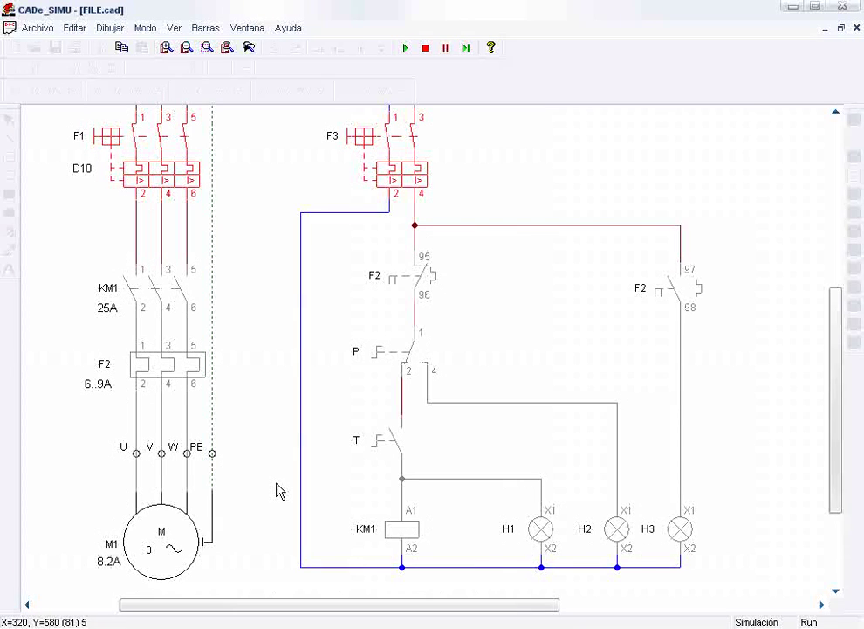
Test switch T in the simulation by closing it, opening it and closing it again.
left_click(390, 446)
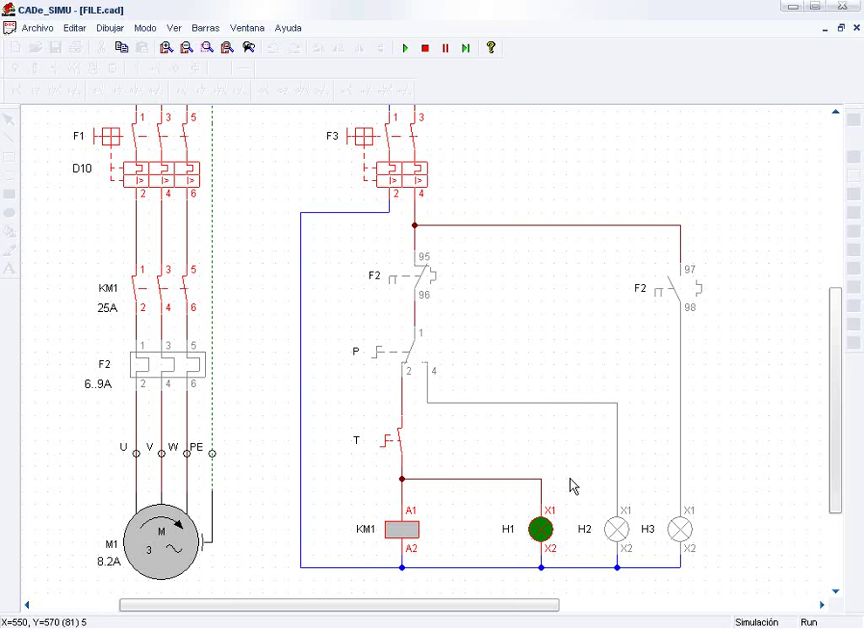
left_click(394, 446)
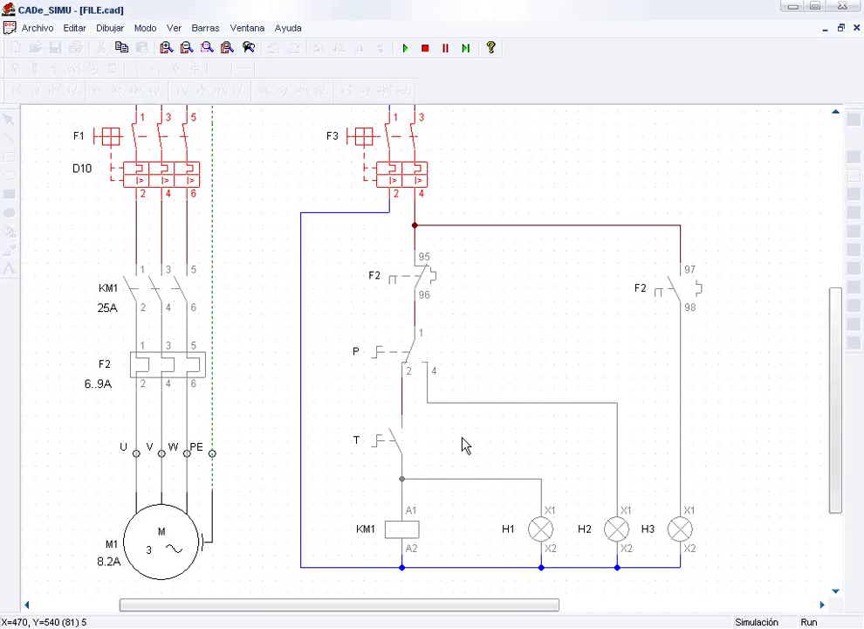
left_click(394, 439)
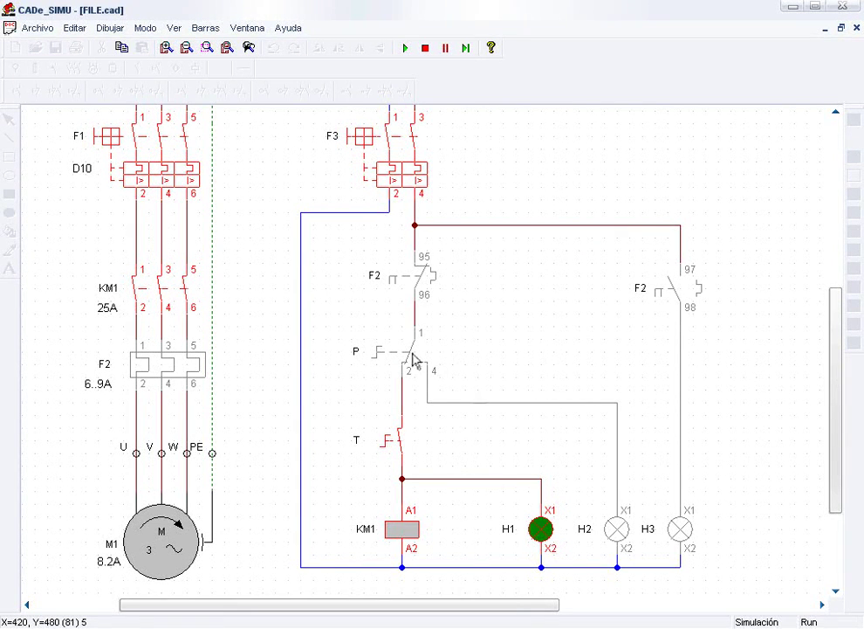
Switch changeover contact P to terminal 4, then open T and return P to terminal 2.
left_click_drag(413, 359, 505, 367)
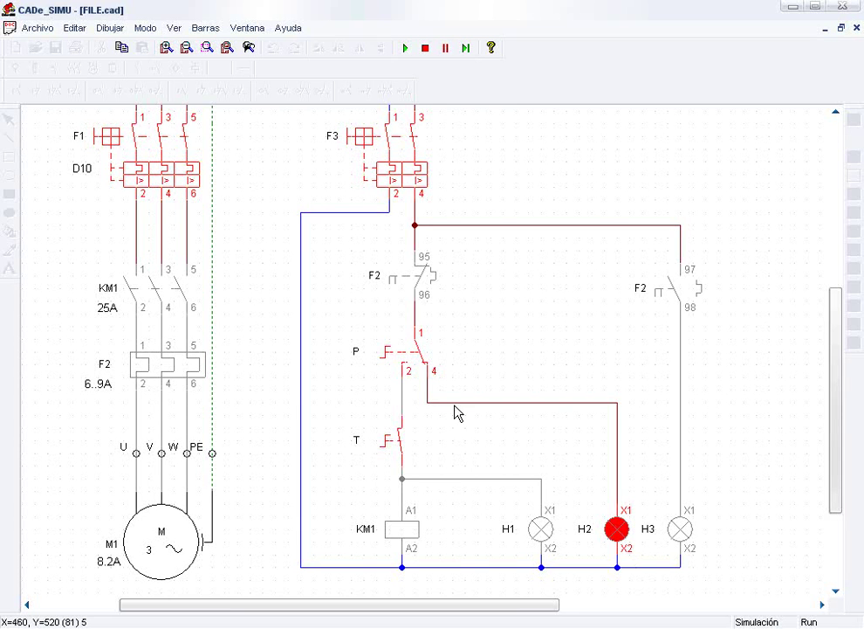
left_click(401, 450)
left_click_drag(426, 366, 488, 352)
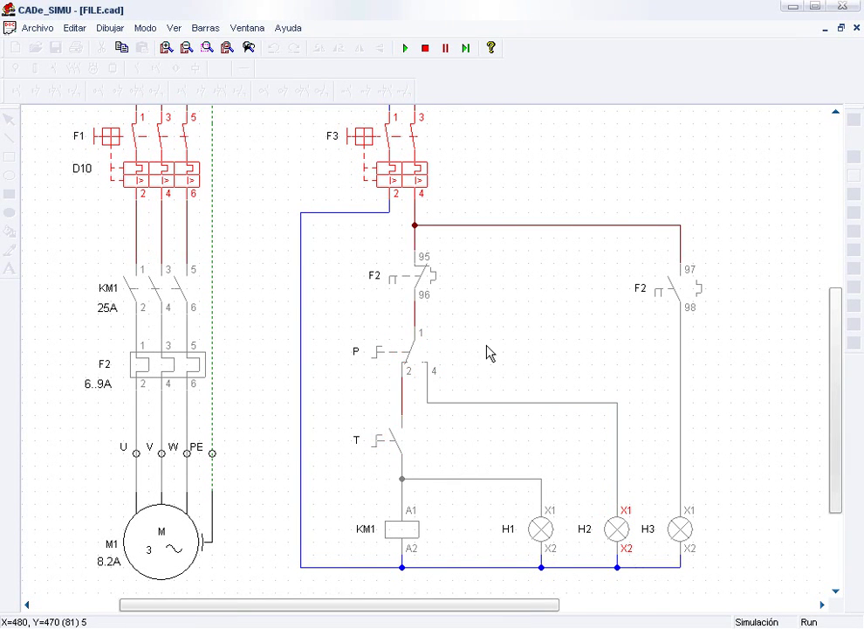
Close switch T again, trip thermal overload relay F2 to test the fault branch, and stop the simulation.
left_click(399, 442)
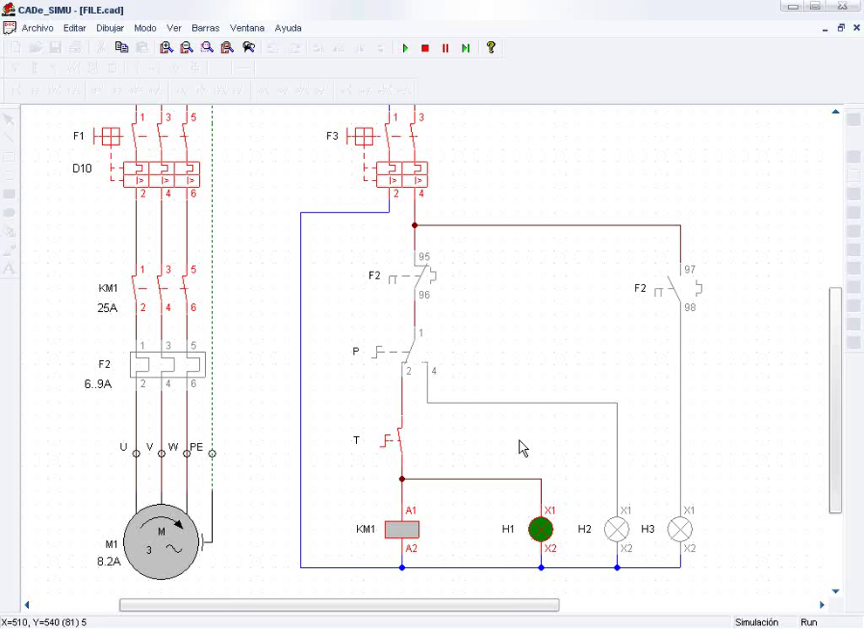
left_click(177, 365)
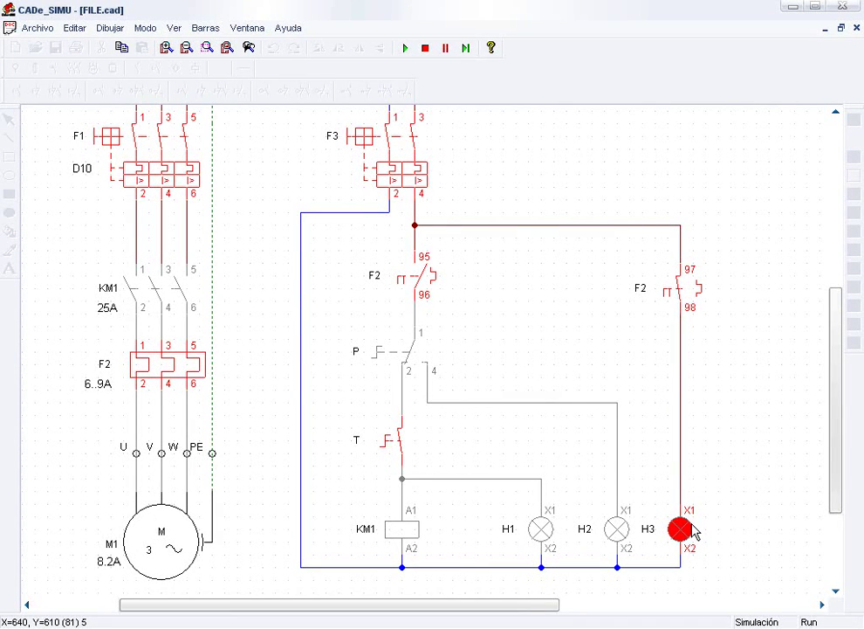
left_click(426, 48)
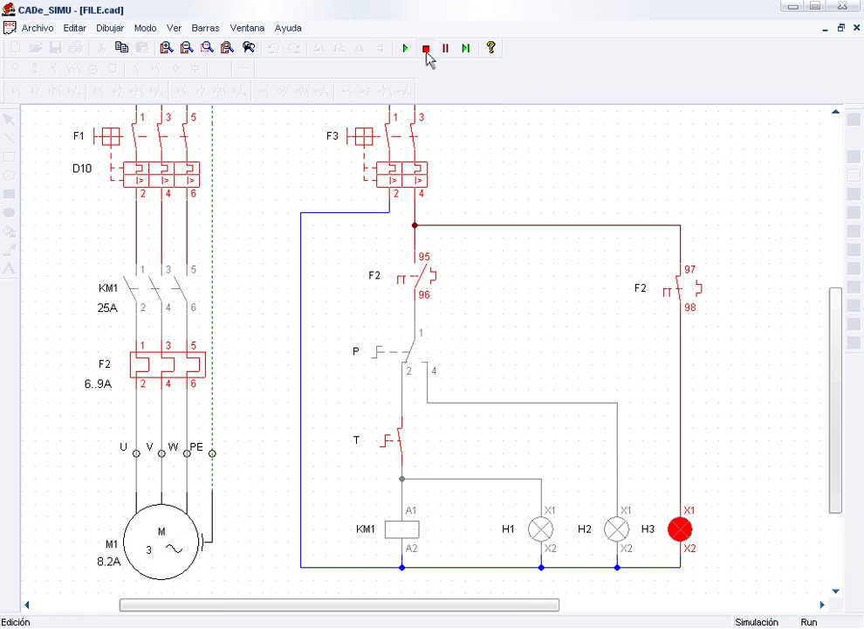